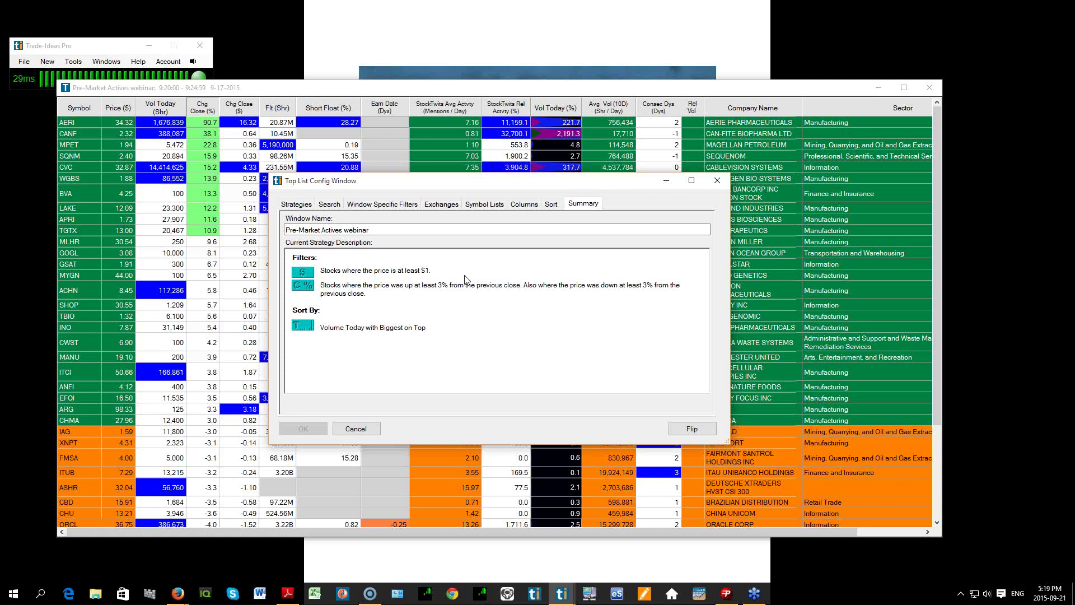
# Step: Sort the Pre-Market Actives webinar list by Relative Volume (Ratio), biggest on top, and apply the configuration
pyautogui.click(552, 206)
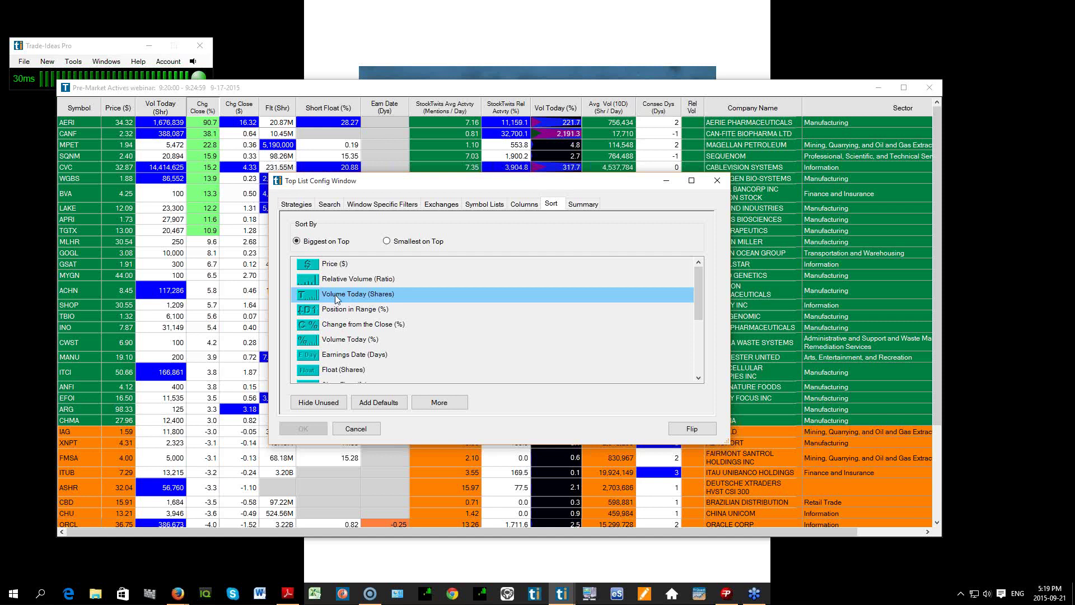
pyautogui.click(319, 326)
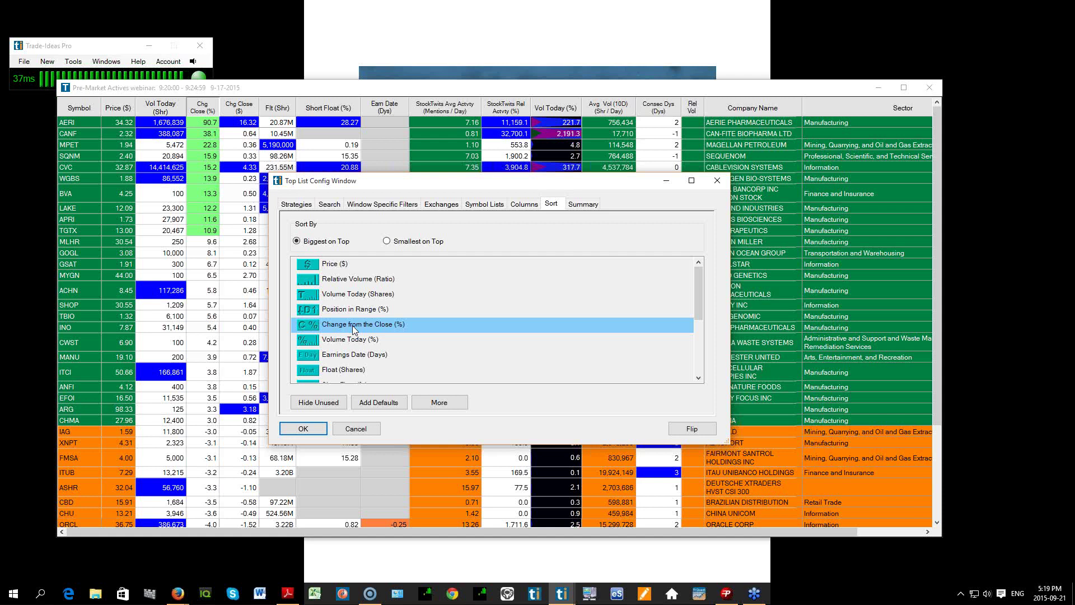
pyautogui.click(317, 280)
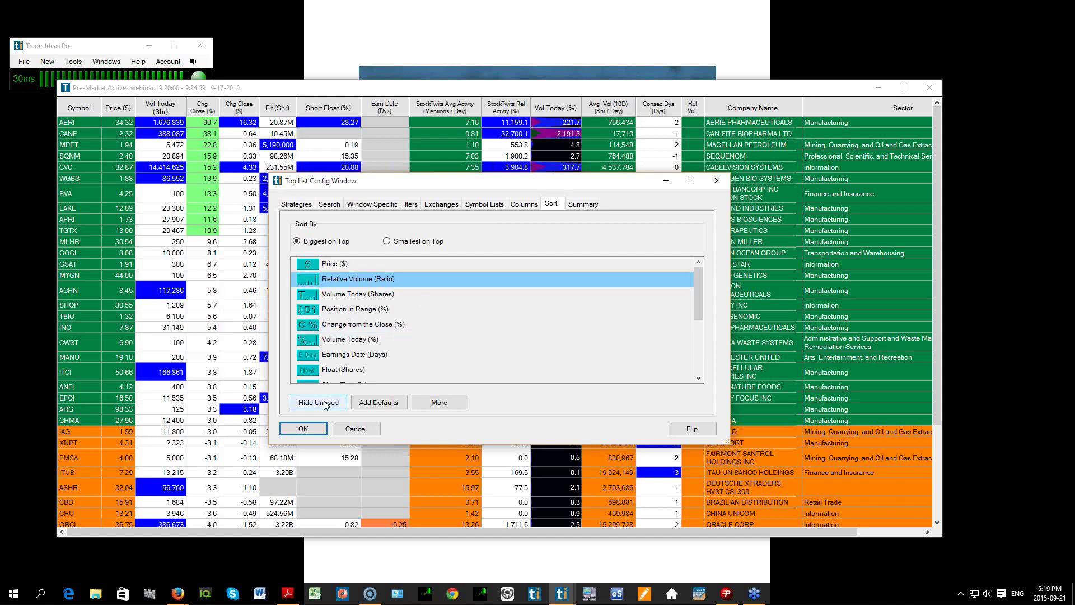
pyautogui.click(308, 431)
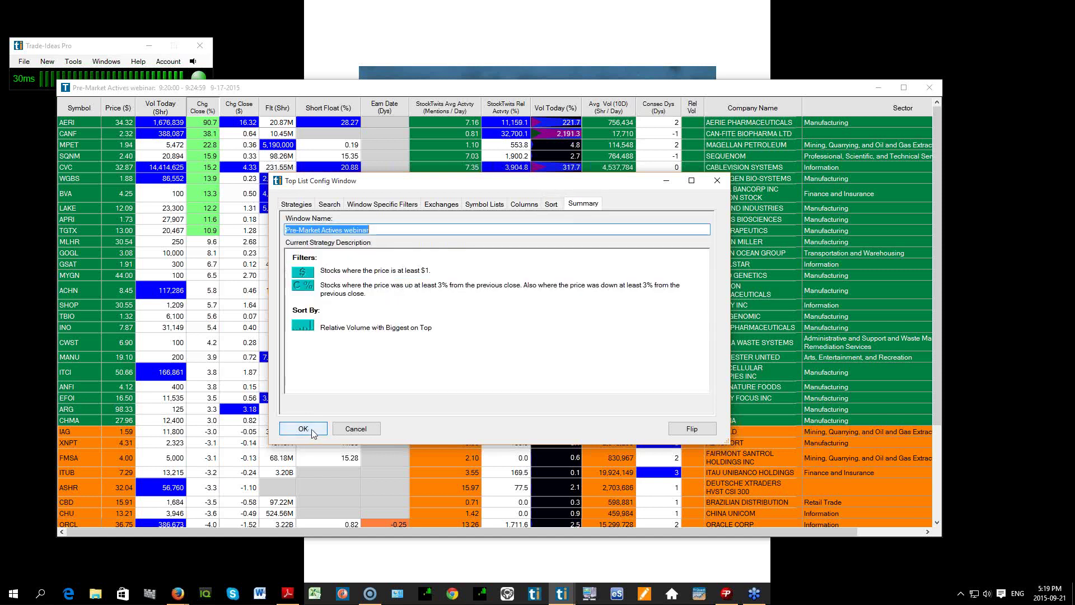
pyautogui.click(311, 432)
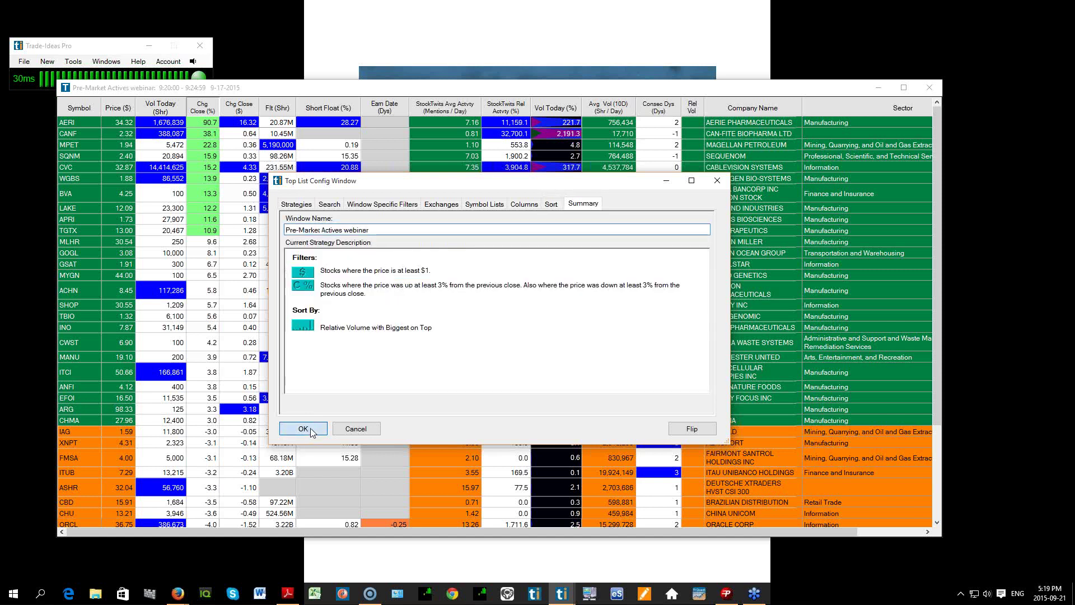
pyautogui.click(311, 431)
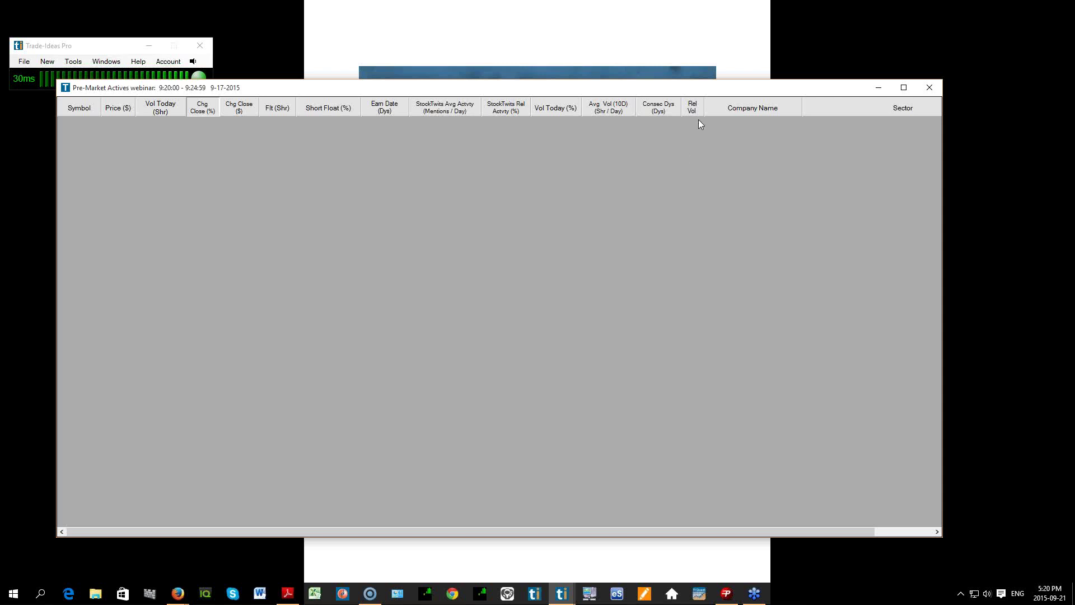
# Step: Check the sort criterion in the Pre-Market Actives webinar list's configuration and close it without changes
pyautogui.rightClick(461, 255)
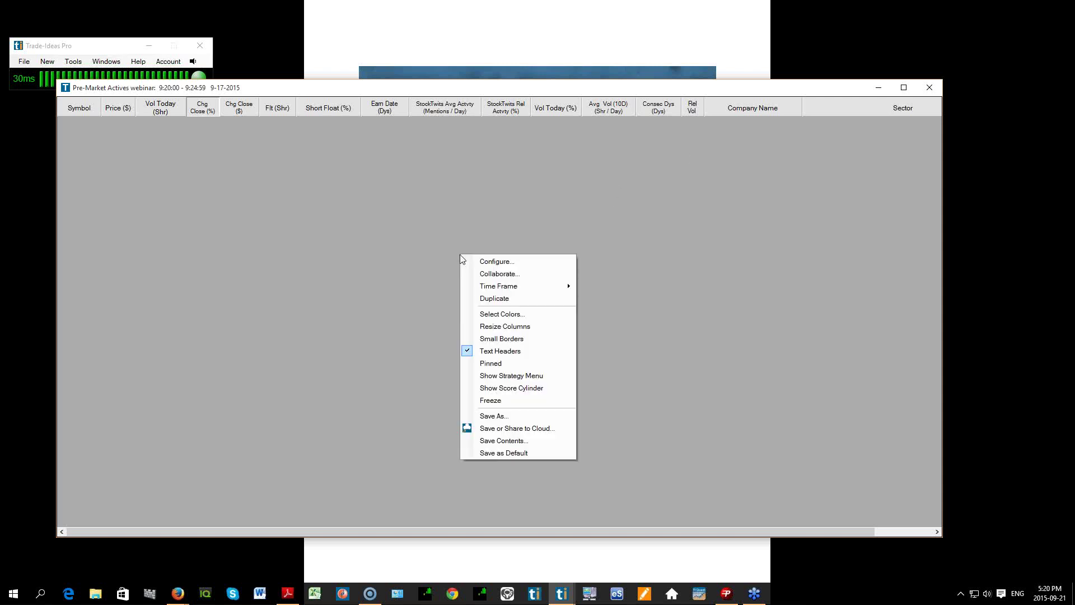
pyautogui.click(498, 261)
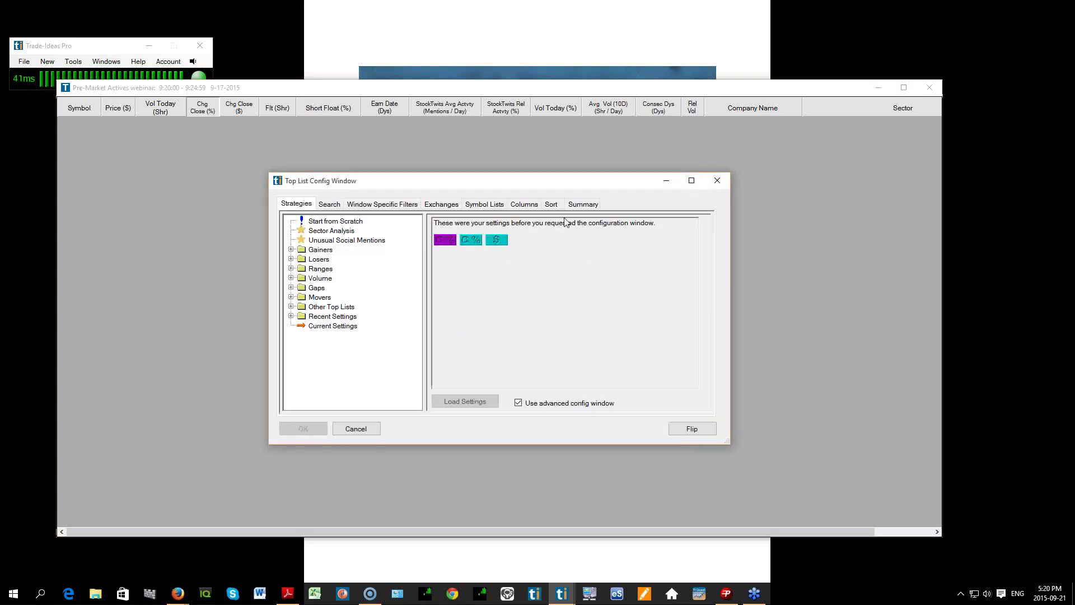
pyautogui.click(557, 210)
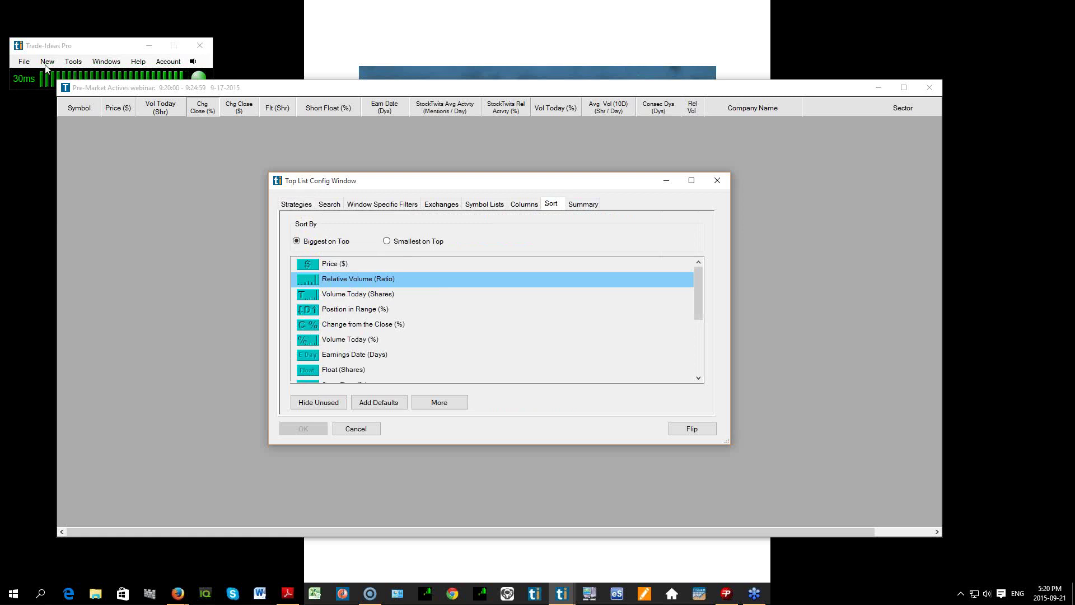
pyautogui.click(717, 182)
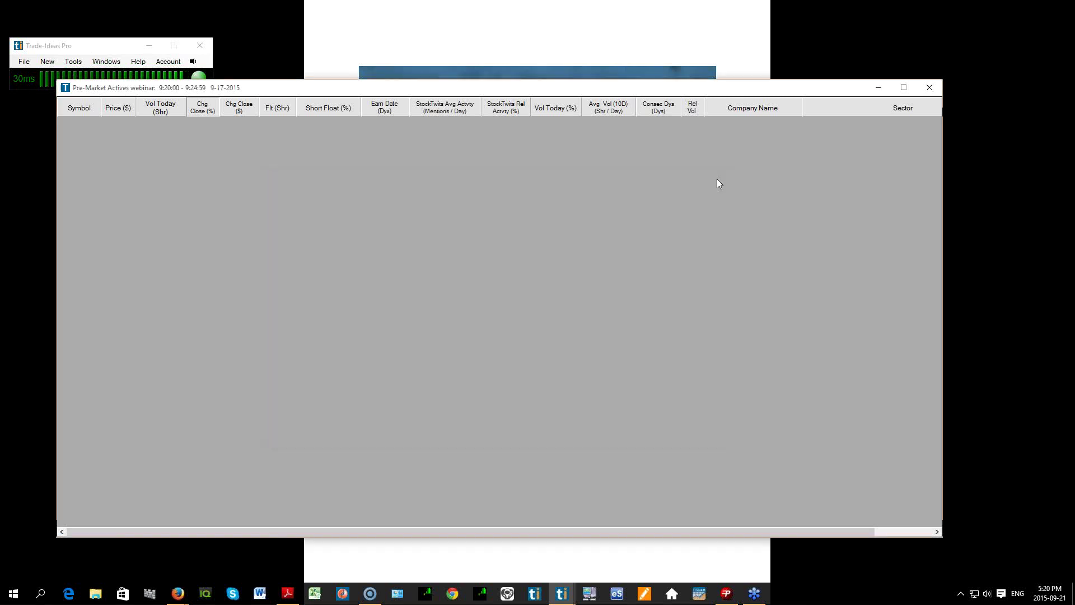
# Step: Examine the default sort criterion of a new top list, then close its configuration without creating the list
pyautogui.click(47, 61)
pyautogui.click(75, 89)
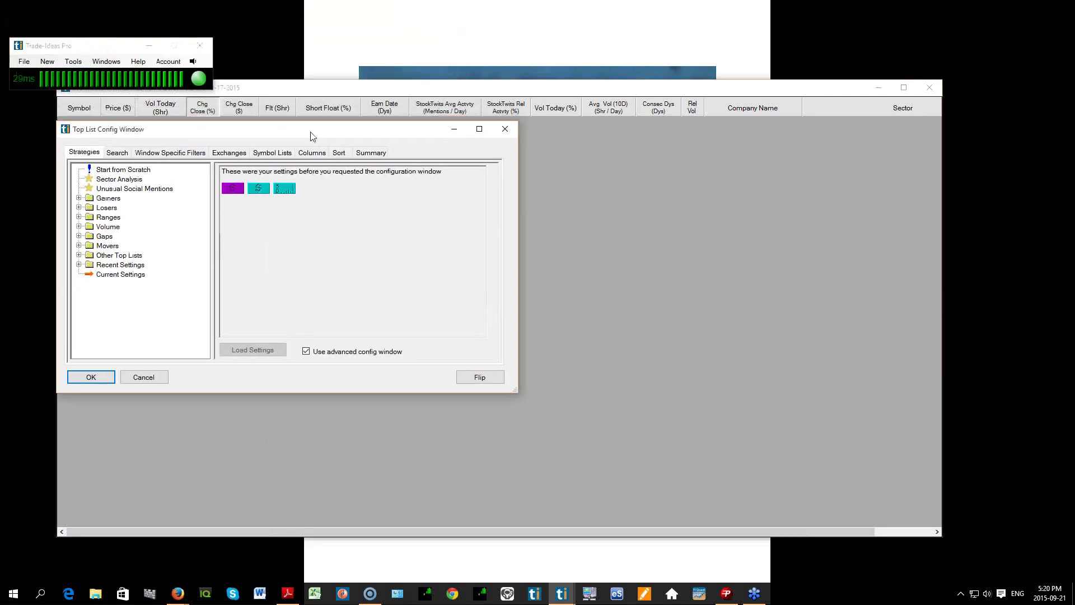
pyautogui.click(339, 153)
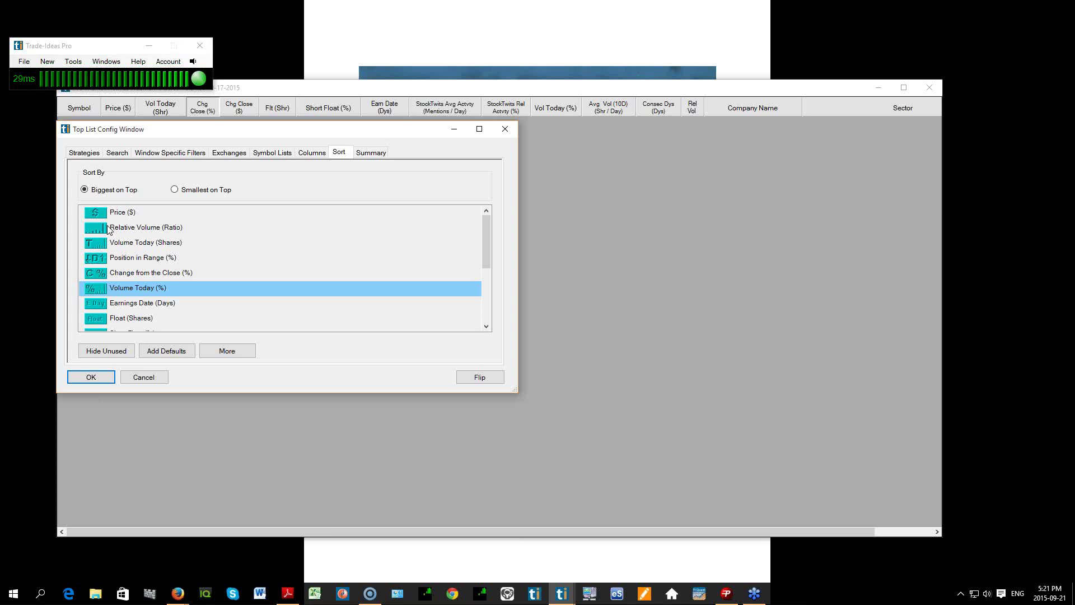
pyautogui.click(506, 130)
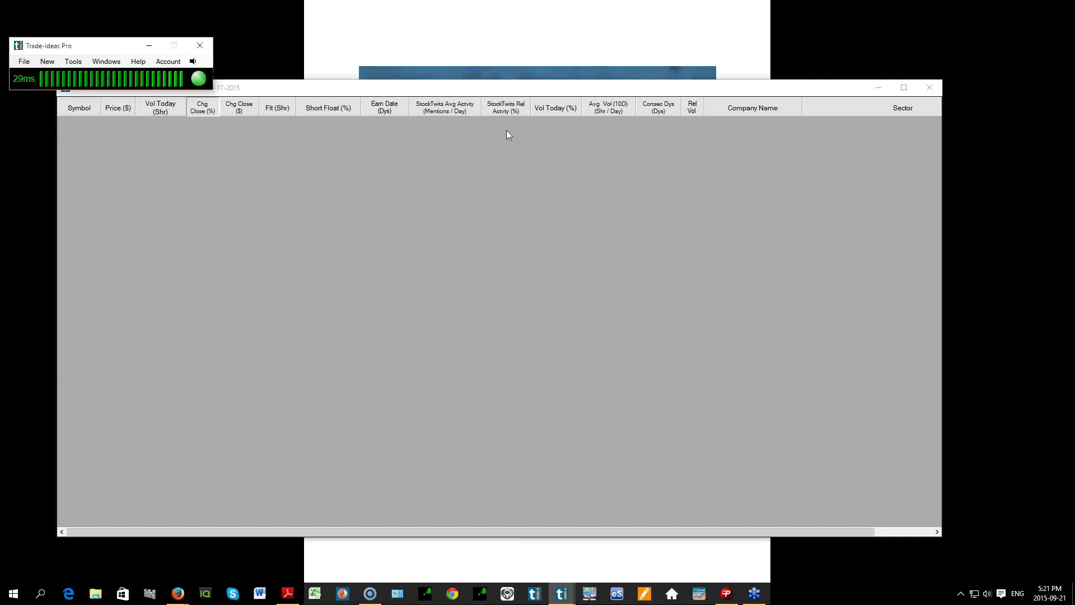
# Step: Set the Pre-Market Actives webinar list to sort by Volume Today (Shares) and apply the configuration
pyautogui.rightClick(447, 249)
pyautogui.click(497, 256)
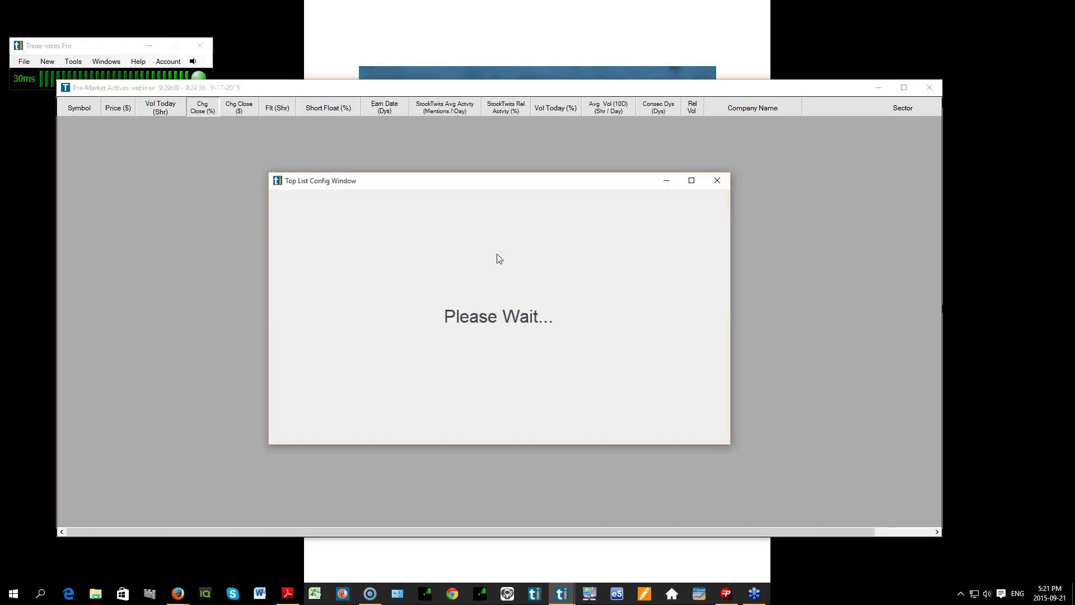
pyautogui.click(551, 205)
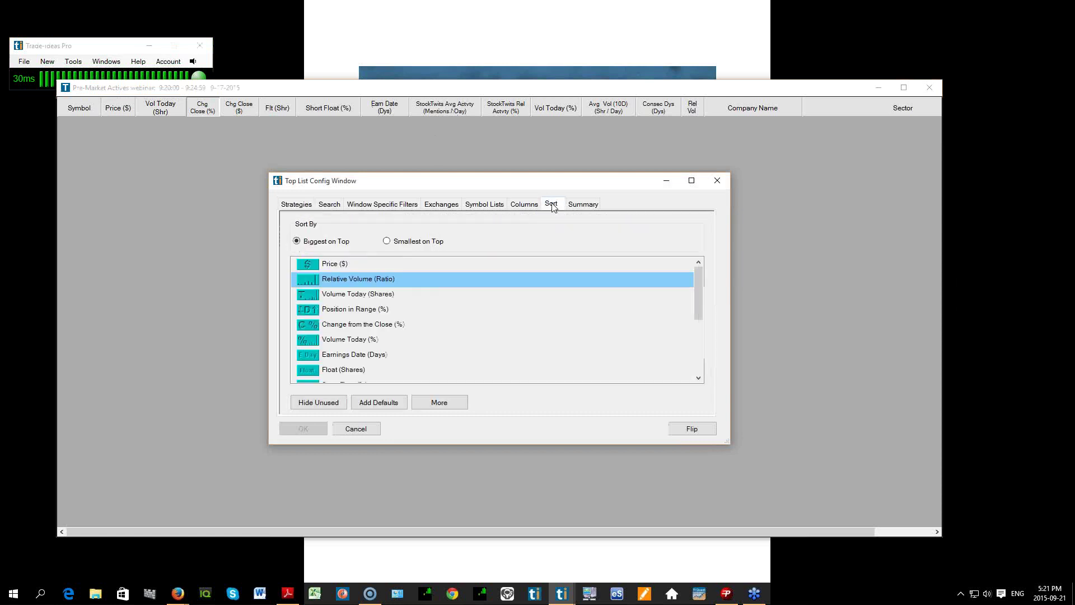
pyautogui.click(316, 295)
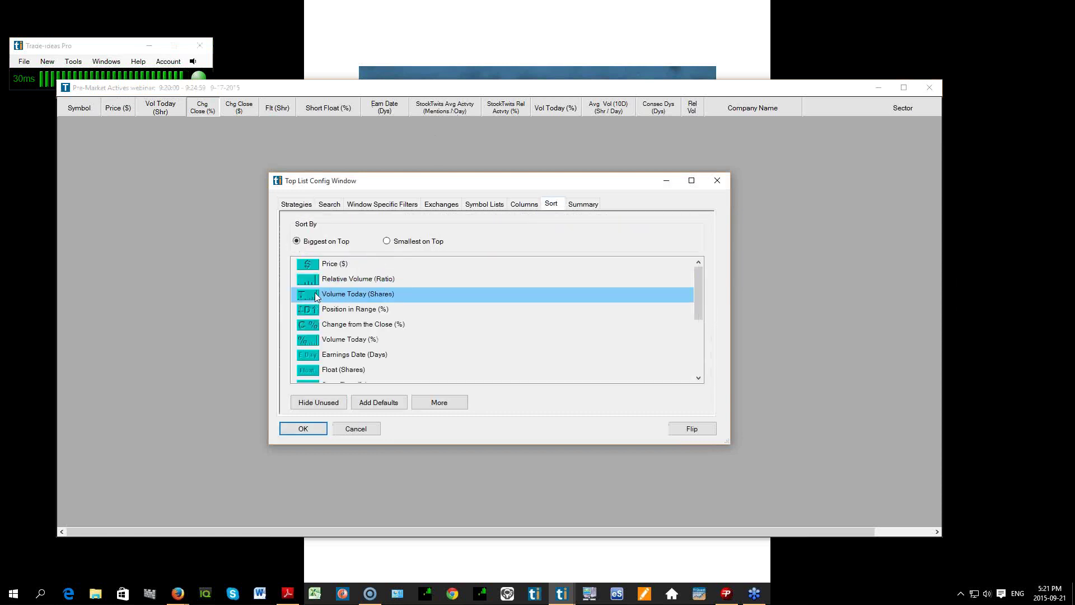
pyautogui.click(318, 433)
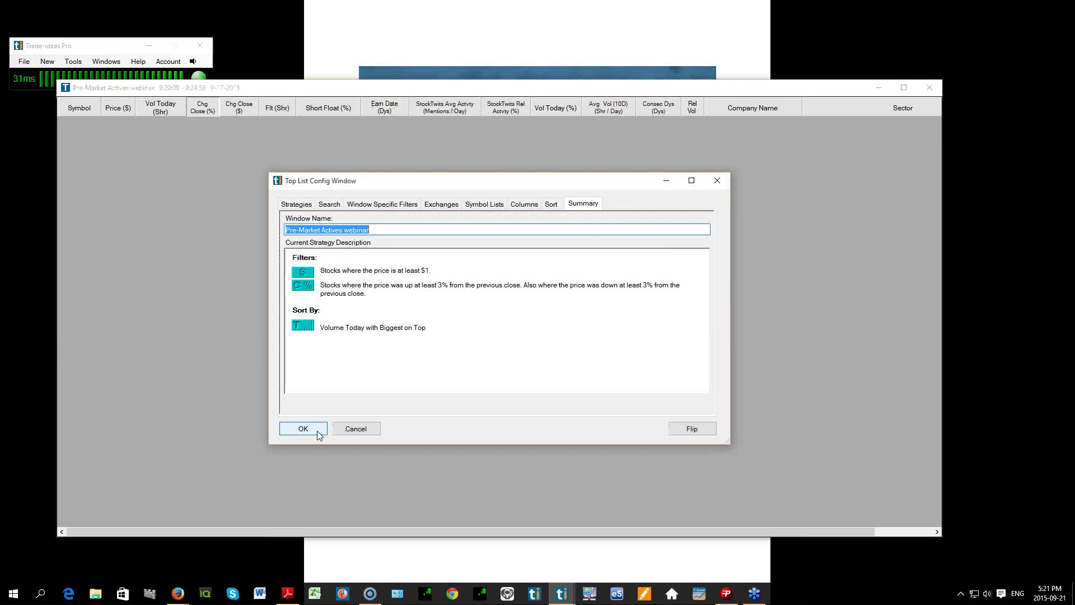
pyautogui.click(318, 434)
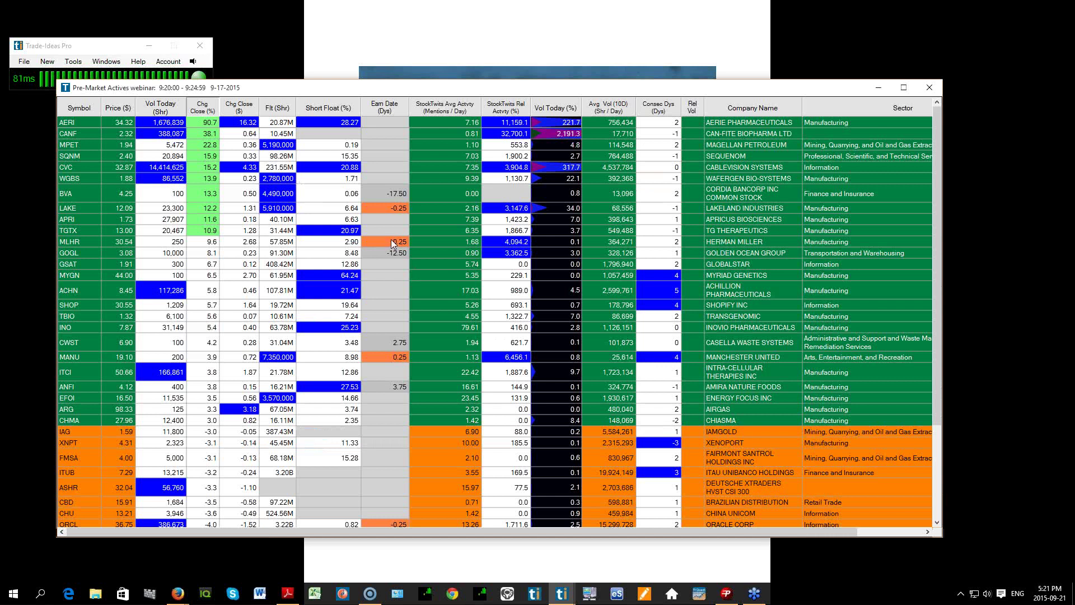
# Step: Add a minimum Relative Volume filter of 1 to the Pre-Market Actives webinar list and apply it
pyautogui.rightClick(422, 277)
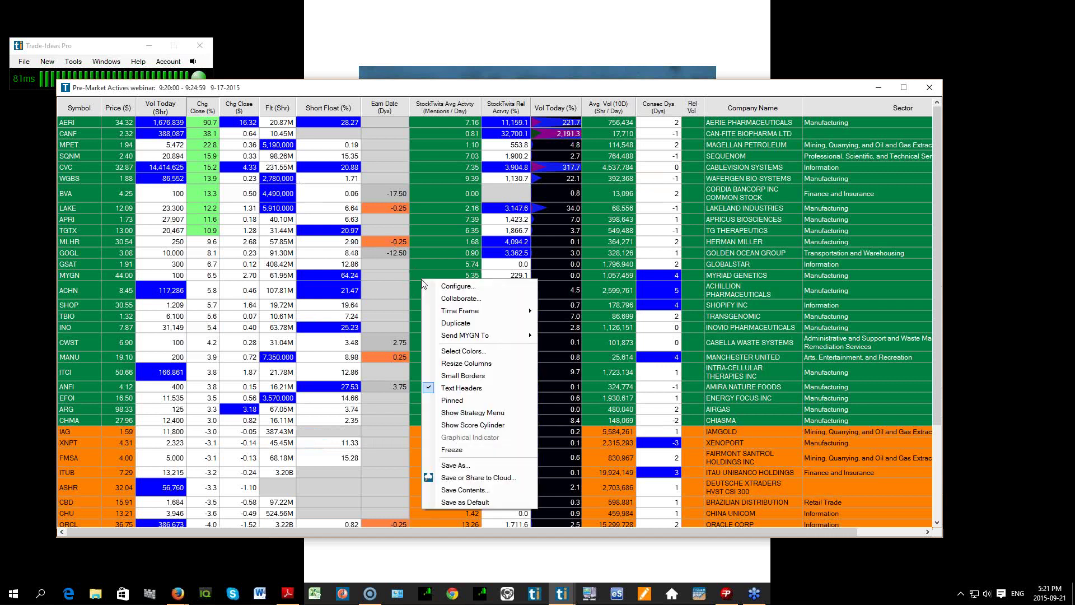
pyautogui.click(457, 287)
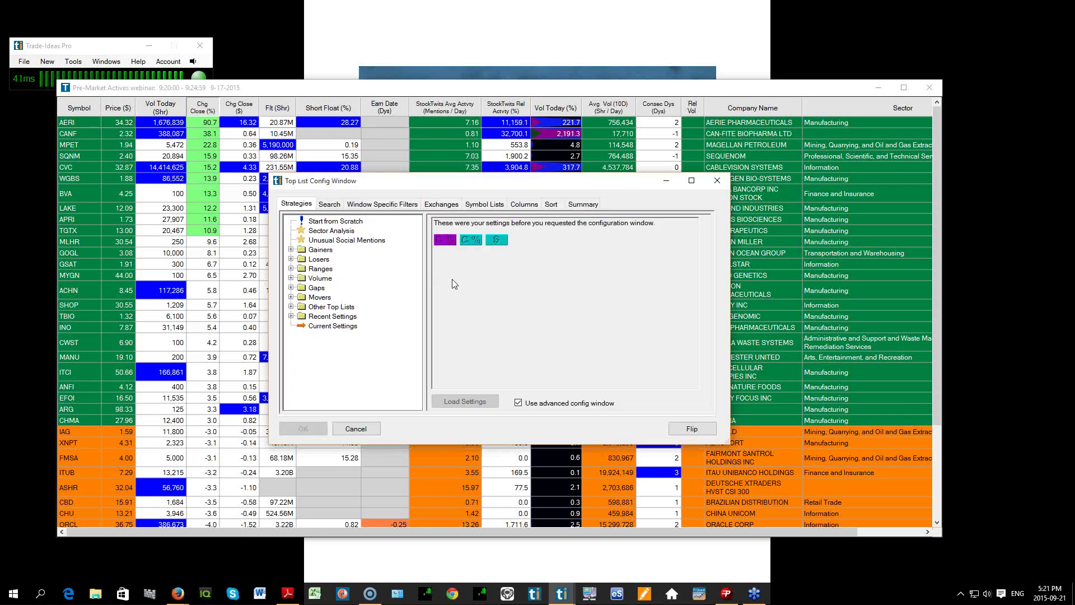
pyautogui.click(390, 206)
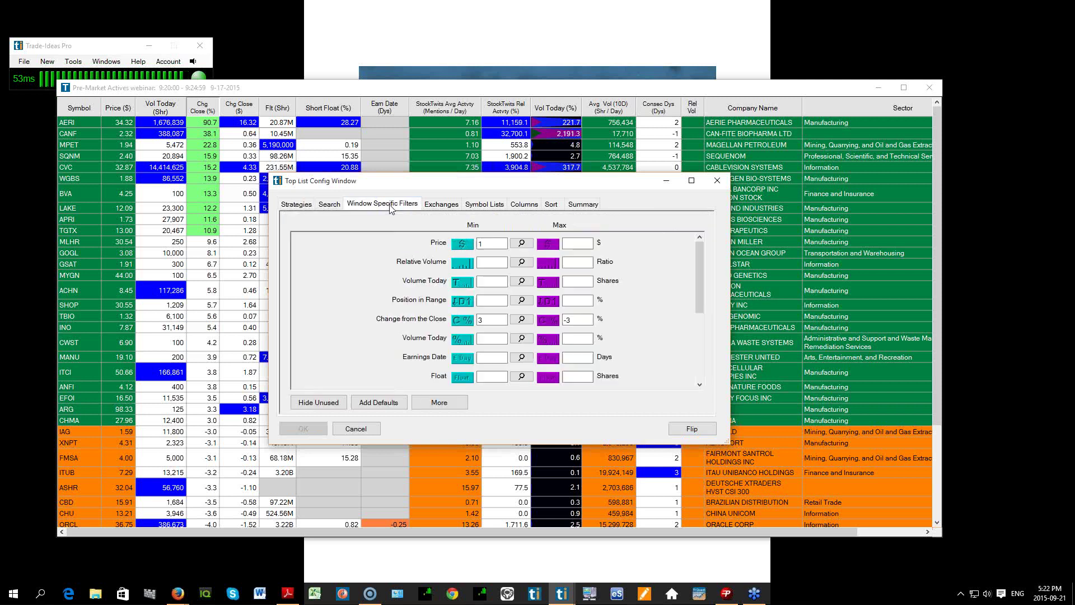
pyautogui.click(489, 263)
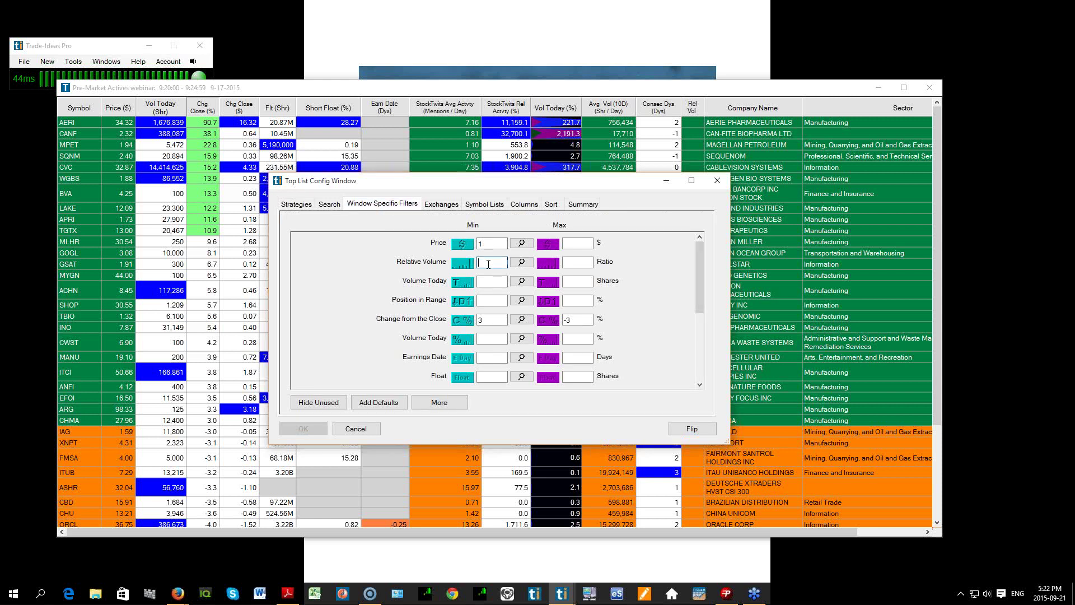
pyautogui.write('1')
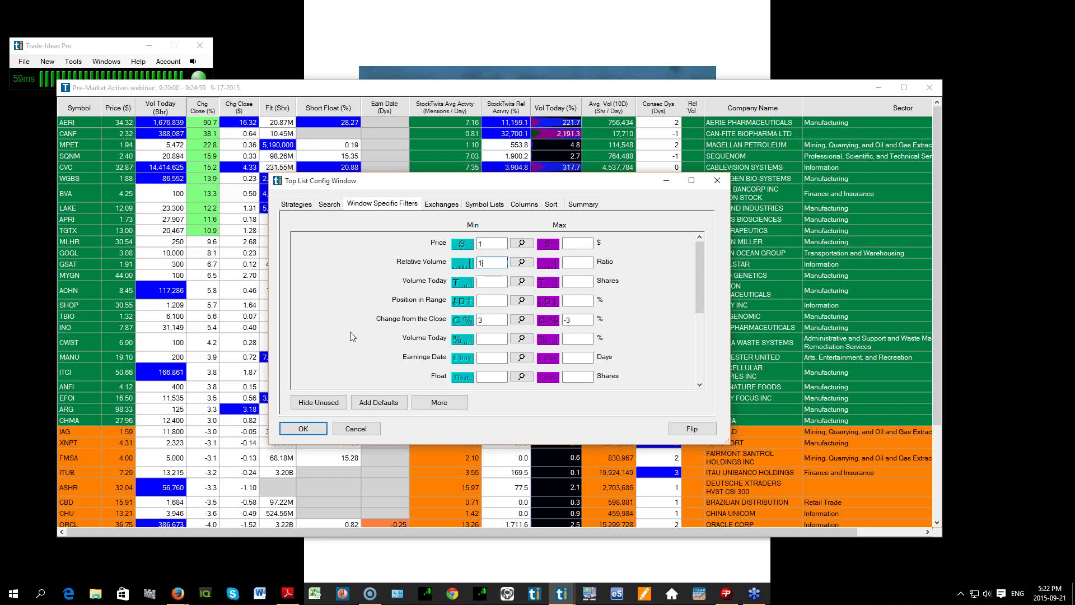
pyautogui.click(303, 430)
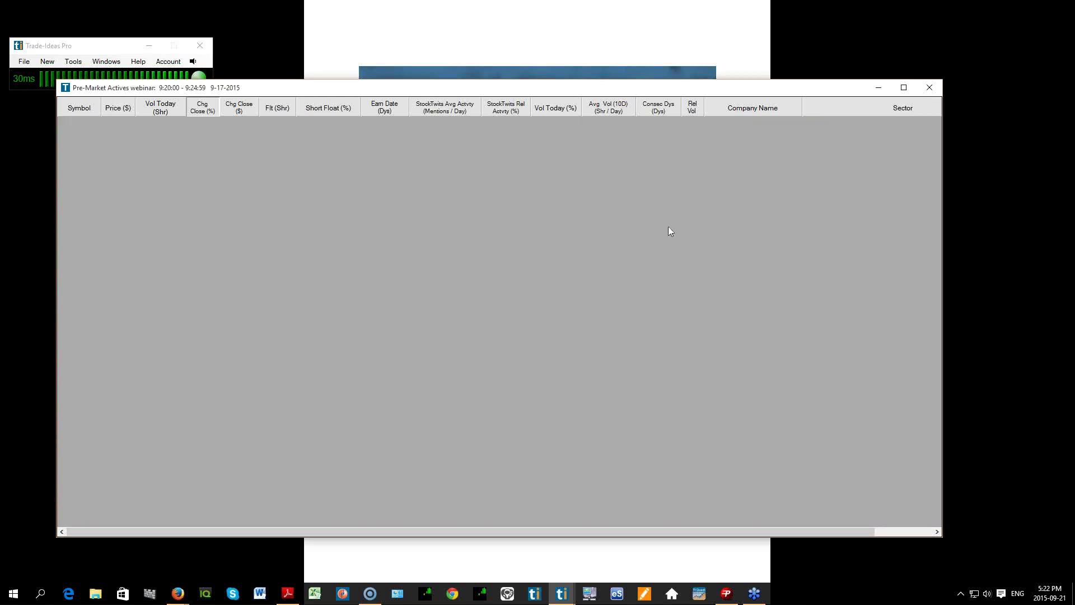
# Step: Clear the minimum Relative Volume filter from the Pre-Market Actives webinar list, apply it, and reposition the list window
pyautogui.rightClick(486, 304)
pyautogui.click(524, 311)
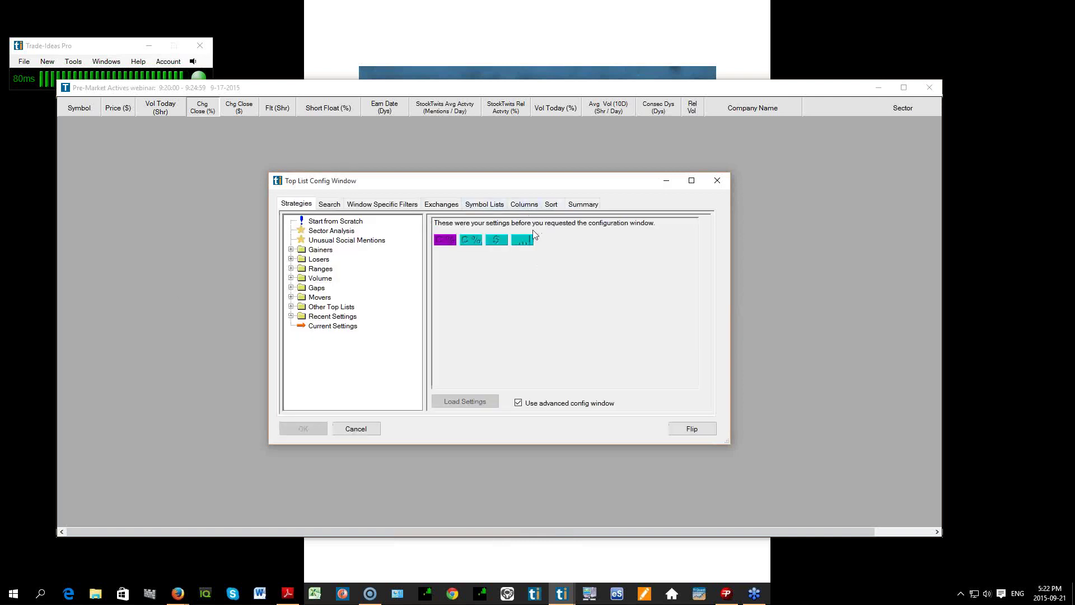
pyautogui.click(522, 239)
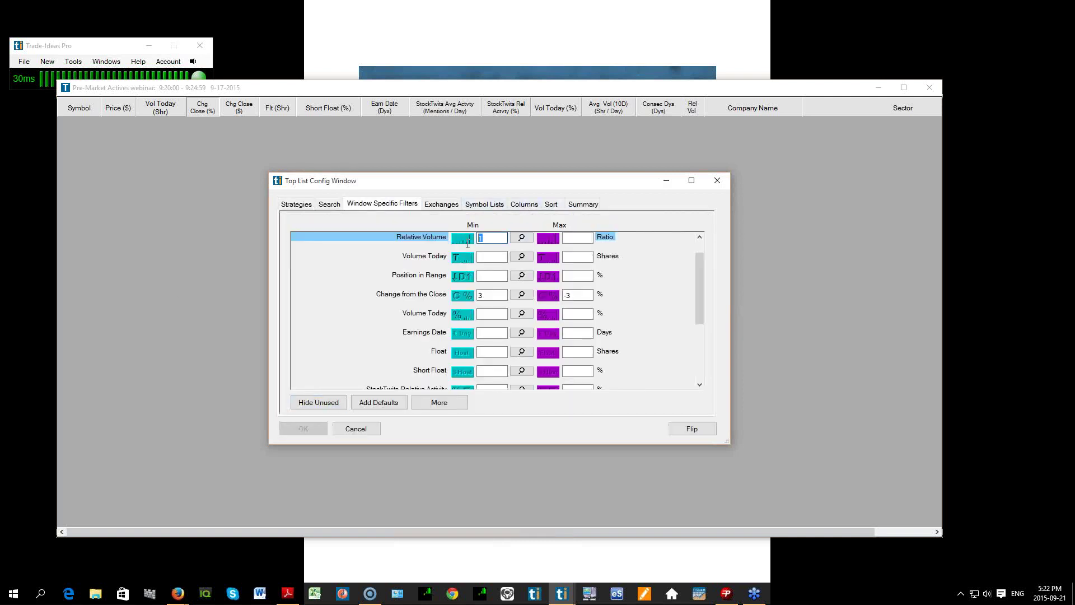
pyautogui.press('BackSpace')
pyautogui.click(303, 429)
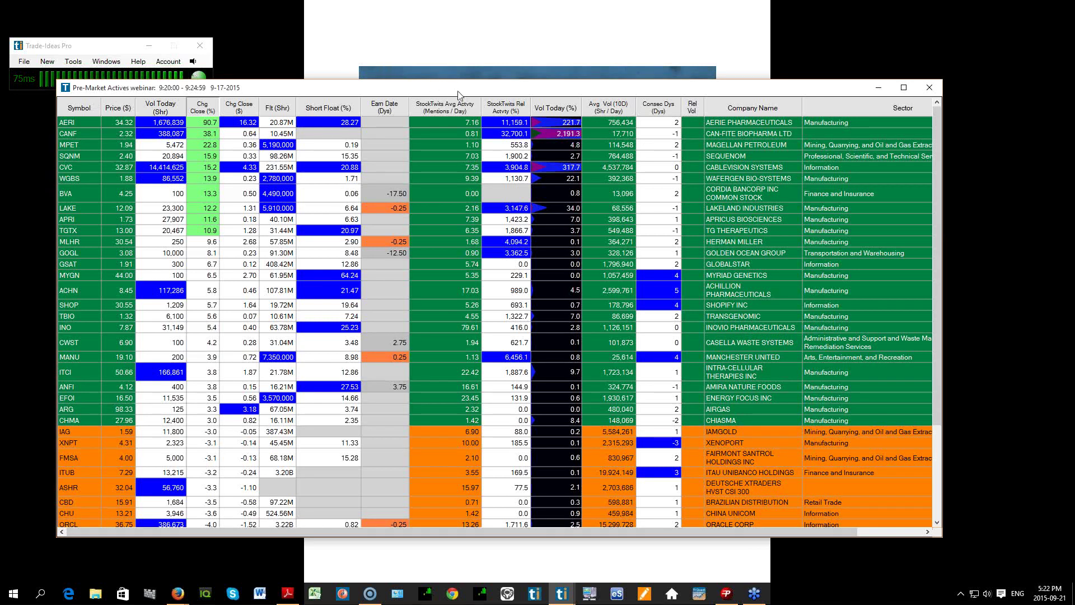
pyautogui.moveTo(458, 94); pyautogui.dragTo(494, 82)
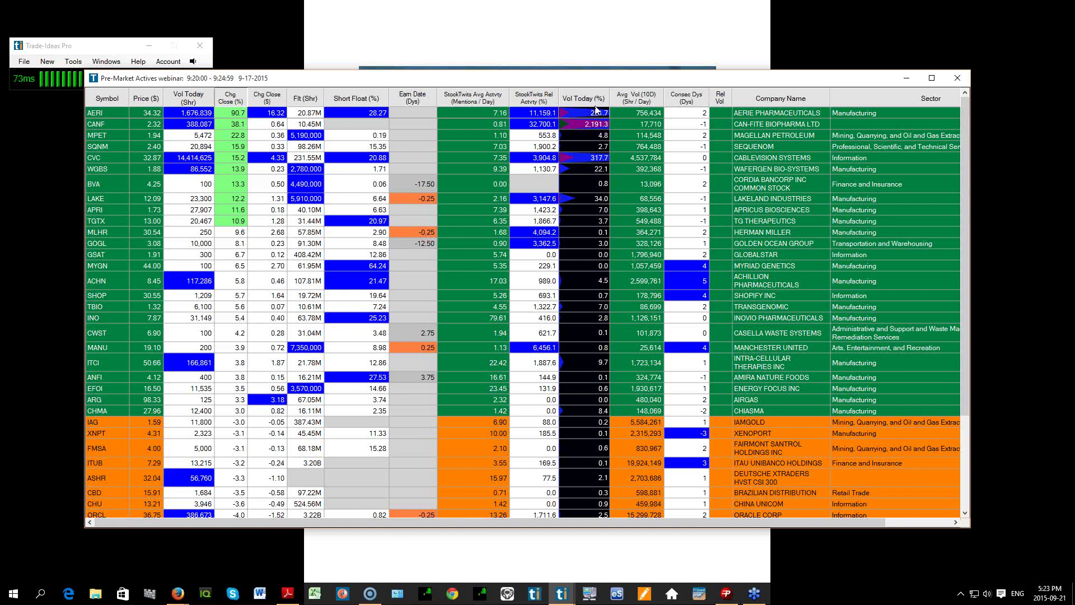
# Step: Switch the AERI five-minute chart to the daily time frame and inspect the most recent candles around the price gap
pyautogui.moveTo(586, 110)
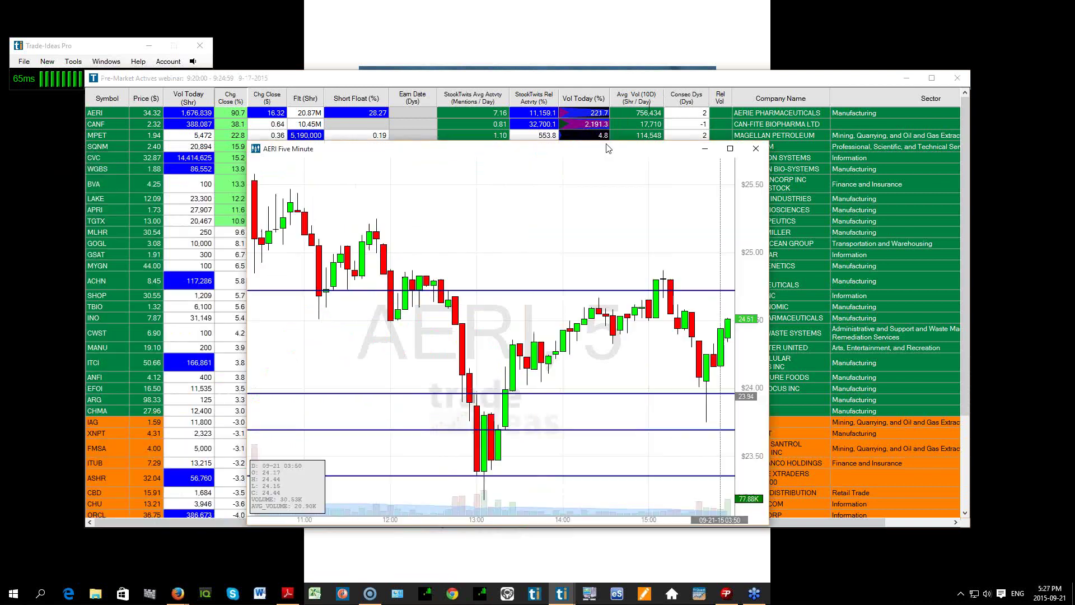
pyautogui.rightClick(549, 217)
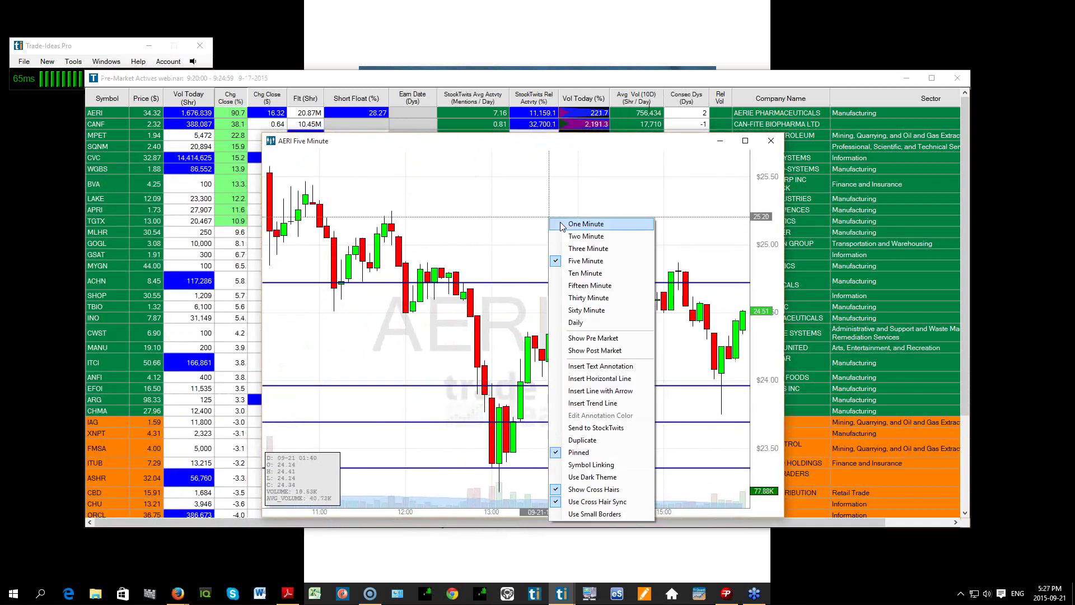
pyautogui.click(586, 322)
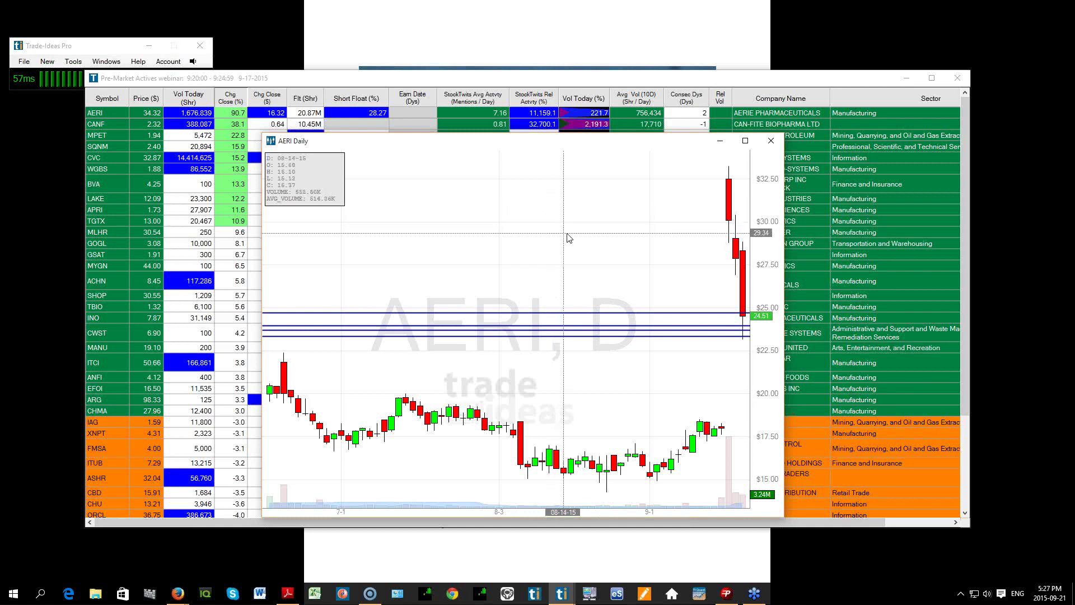
pyautogui.scroll(2, 569, 237)
pyautogui.scroll(3, 569, 235)
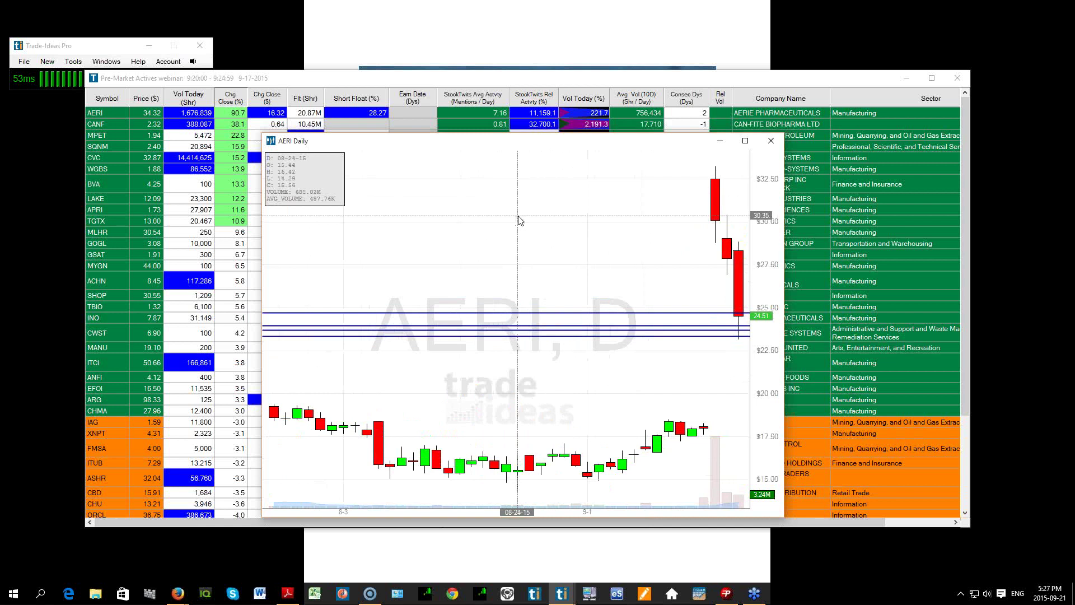
pyautogui.scroll(2, 518, 221)
pyautogui.scroll(2, 518, 220)
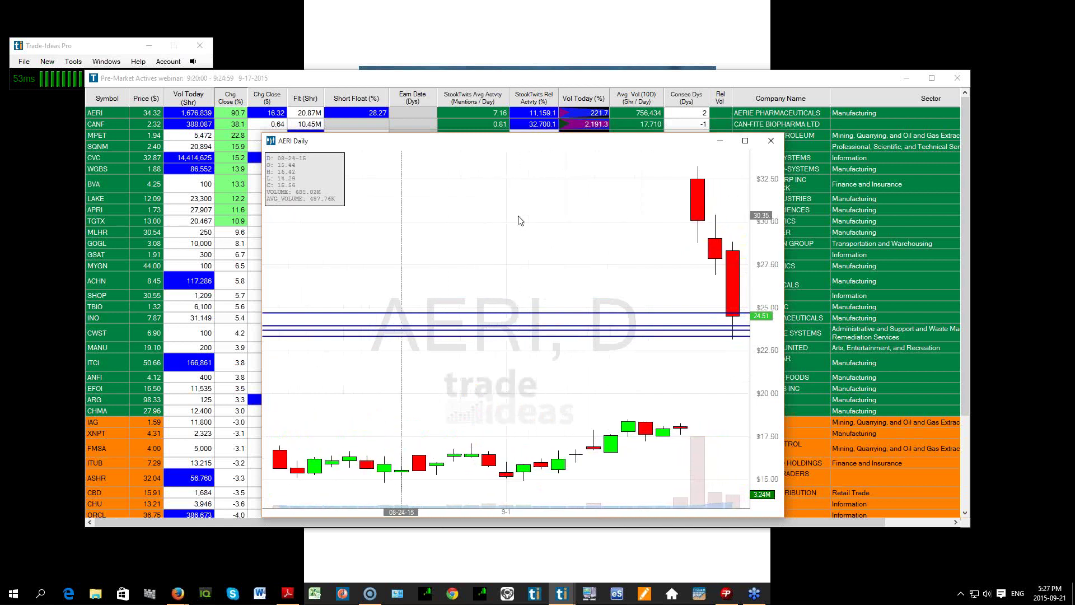
pyautogui.rightClick(519, 218)
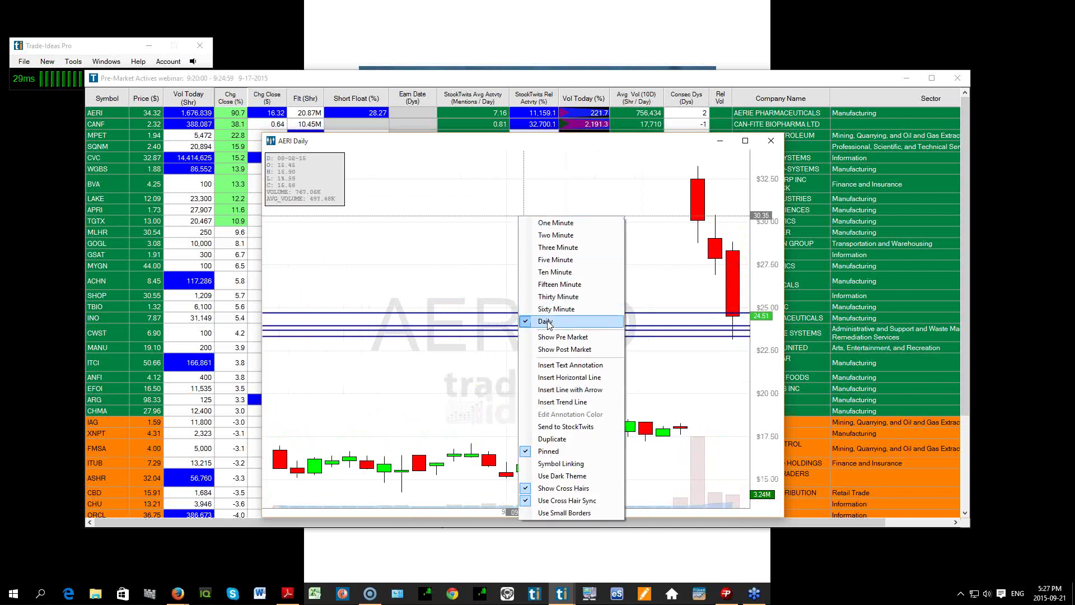
pyautogui.scroll(1, 561, 179)
pyautogui.scroll(-5, 561, 179)
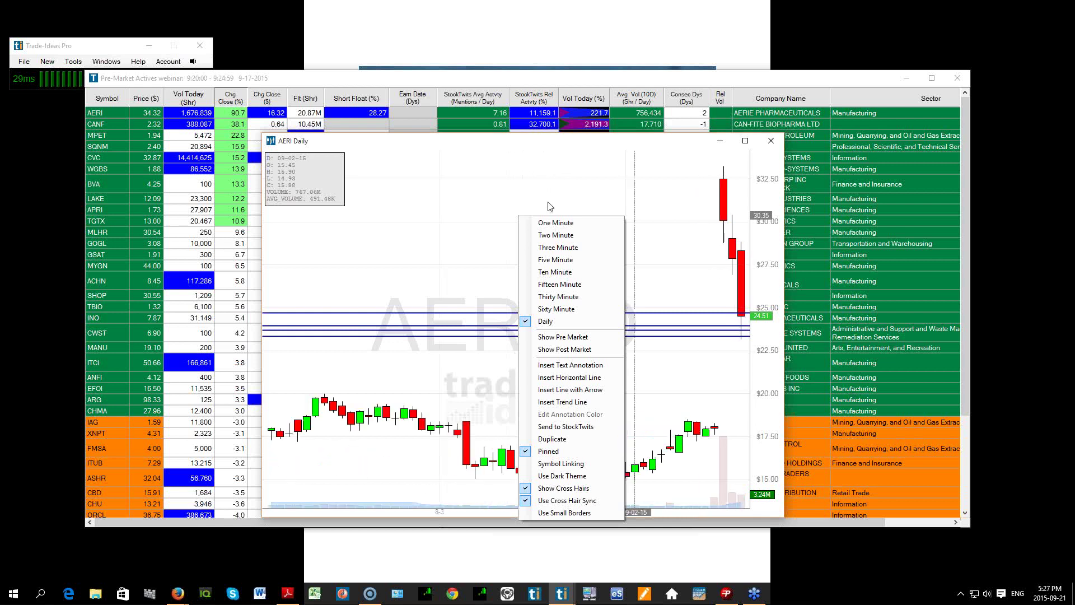
# Step: Widen the AERI daily chart's date range back to February and inspect the candles around the late-April price gap
pyautogui.scroll(-2, 549, 206)
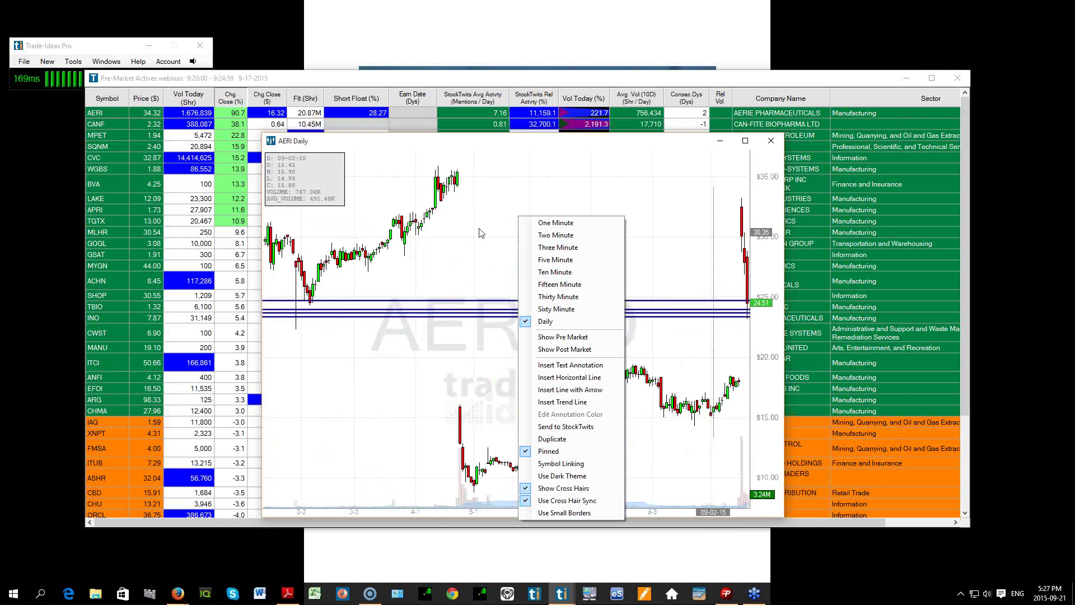
pyautogui.click(514, 178)
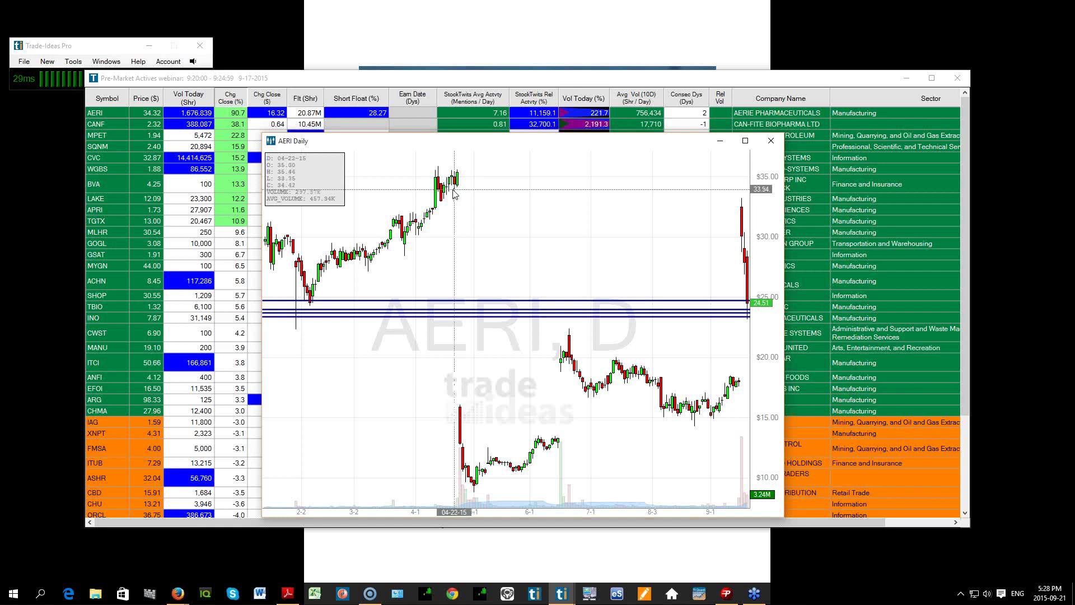
pyautogui.moveTo(454, 193)
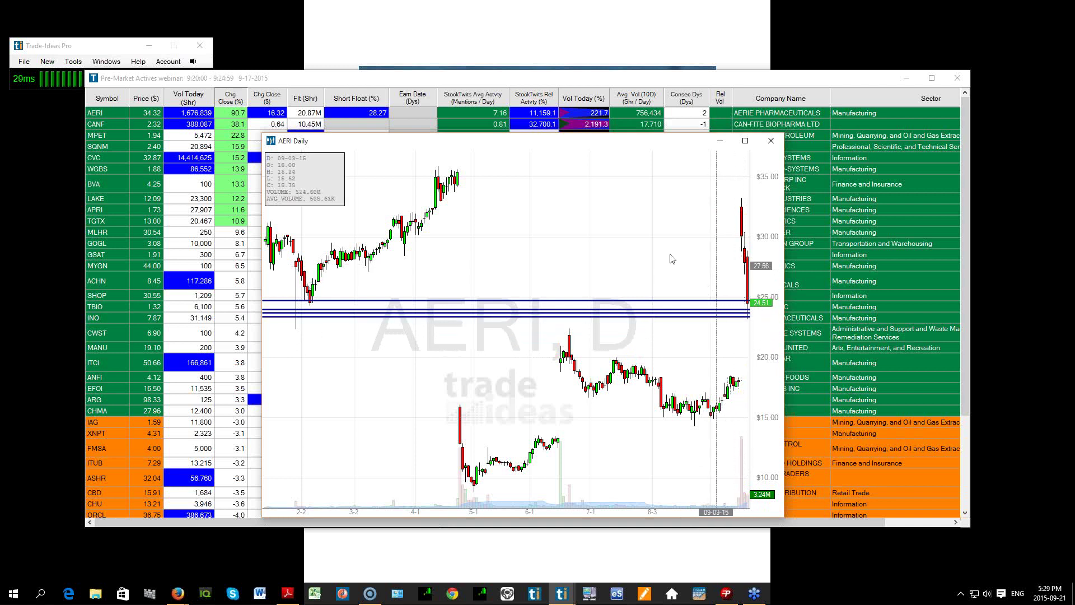
# Step: Switch the AERI chart to the five-minute time frame and reposition its window over the list
pyautogui.rightClick(582, 242)
pyautogui.click(628, 288)
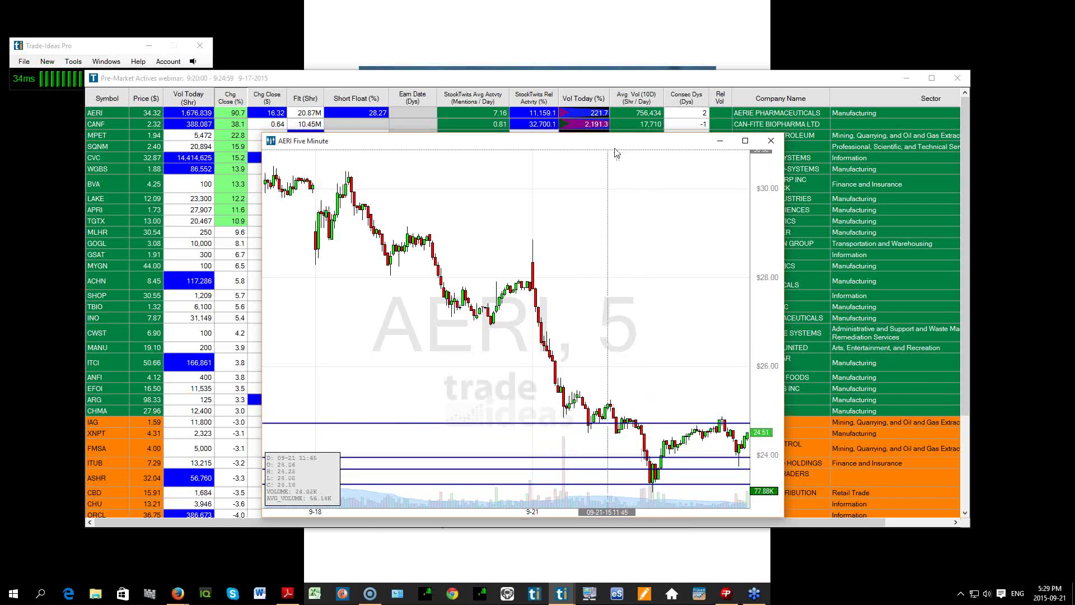
pyautogui.moveTo(629, 141); pyautogui.dragTo(0, 150)
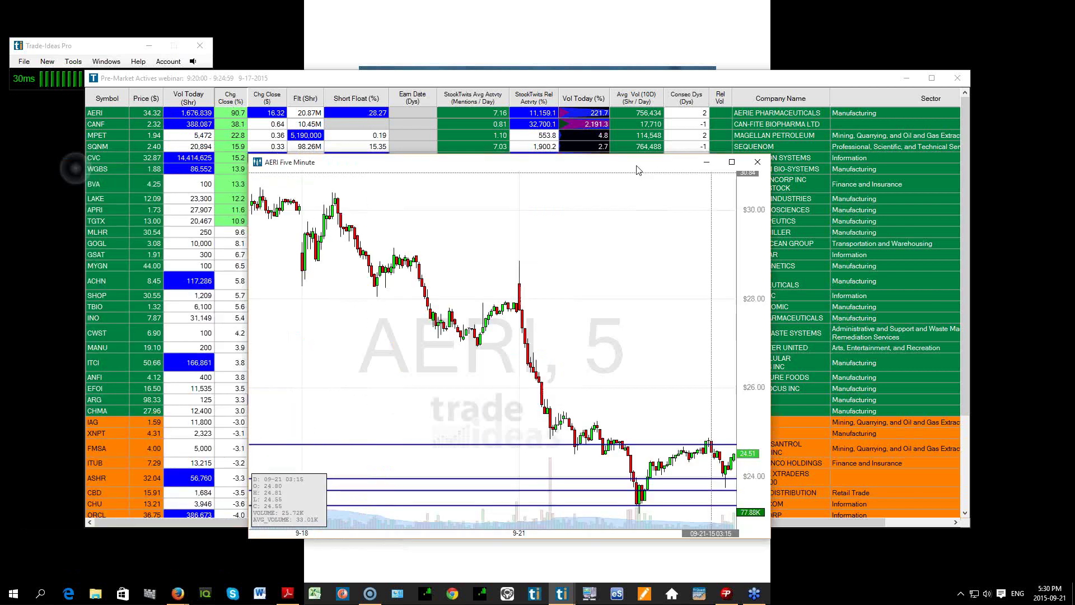
# Step: Return the AERI chart to the daily time frame, move it aside to review it against the list, and close it
pyautogui.rightClick(577, 262)
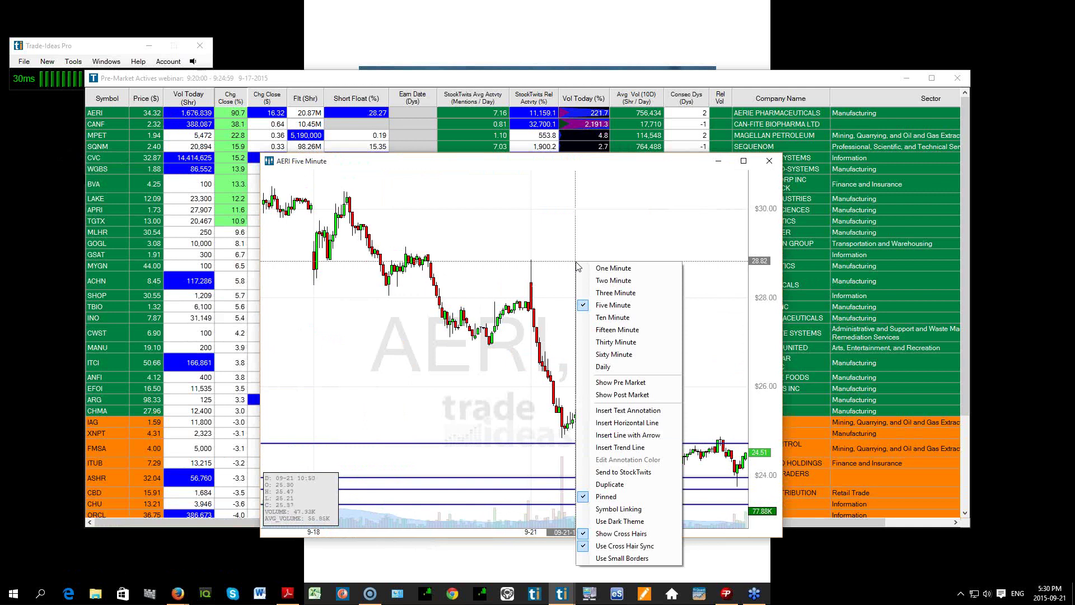
pyautogui.click(604, 367)
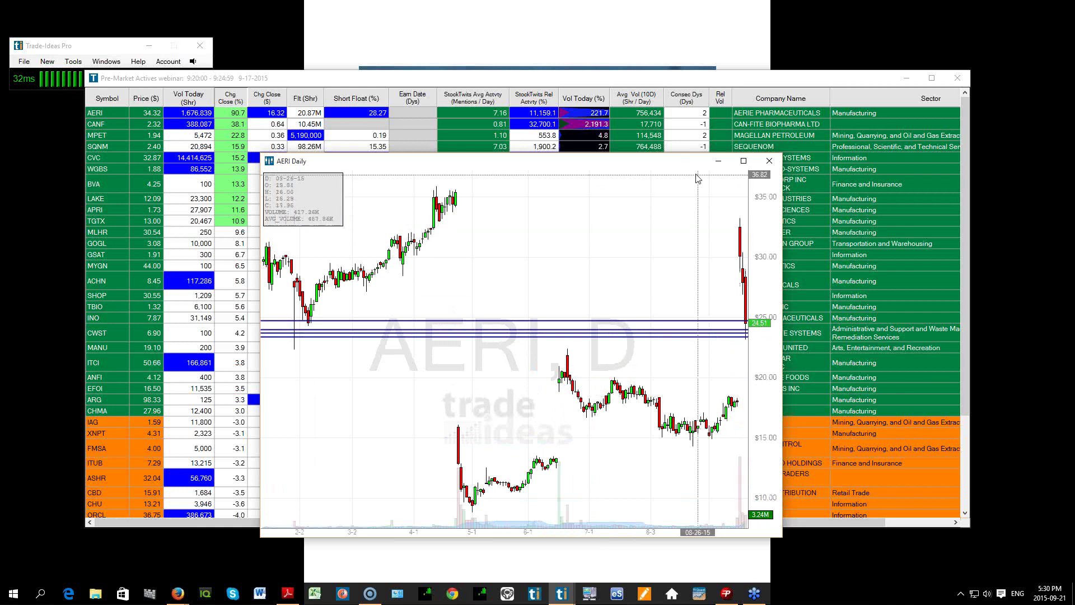
pyautogui.moveTo(687, 162); pyautogui.dragTo(452, 151)
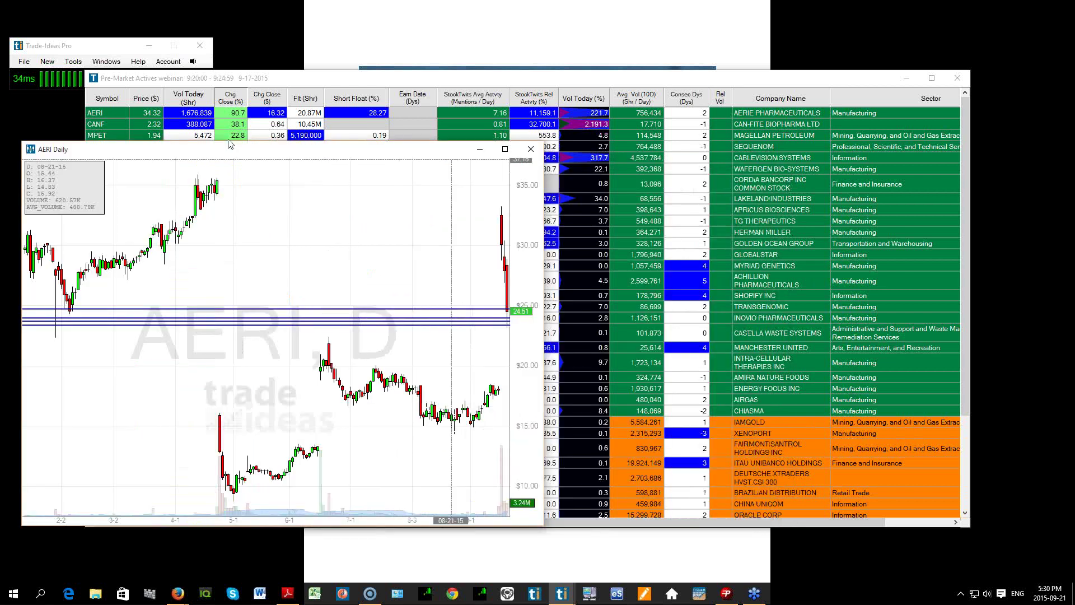
pyautogui.hotkey('alt', 'F4')
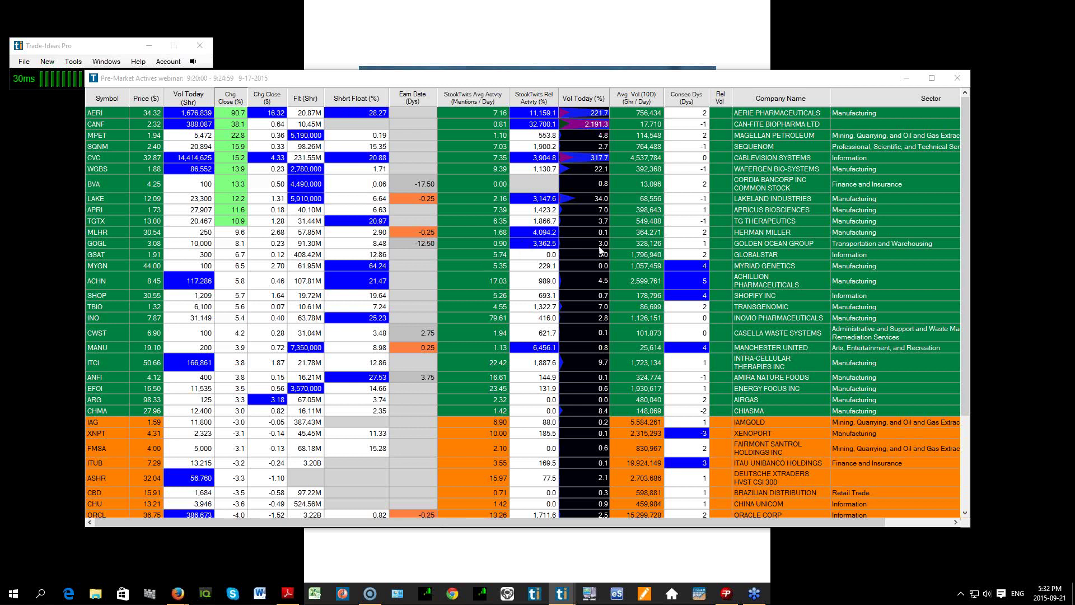
# Step: Delete the greater-than-20 color rule from the Short Float (%) column's custom colors and apply the empty scheme
pyautogui.rightClick(351, 100)
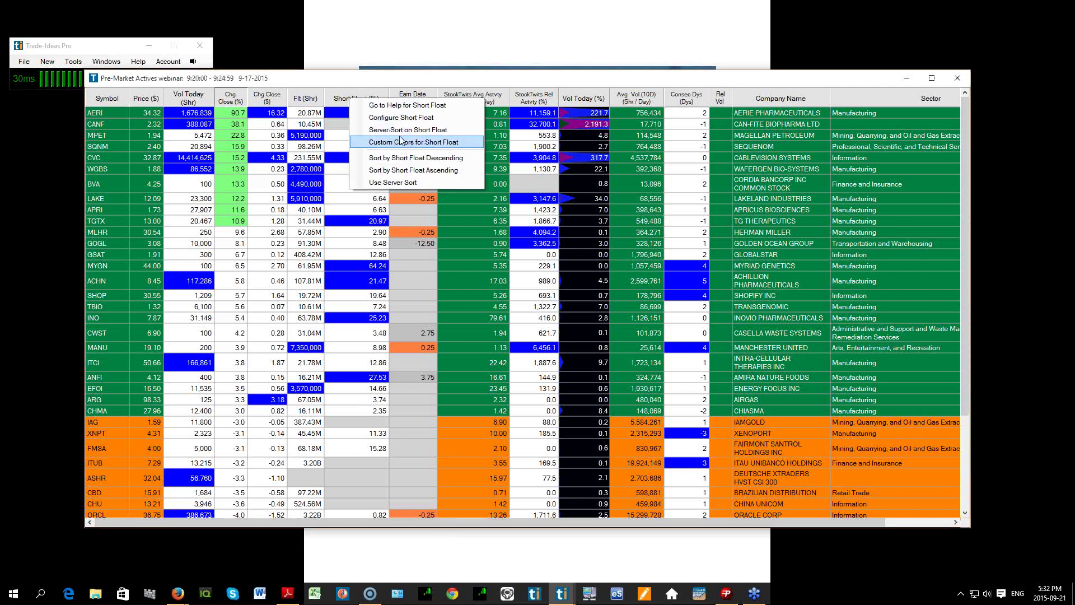
pyautogui.click(403, 83)
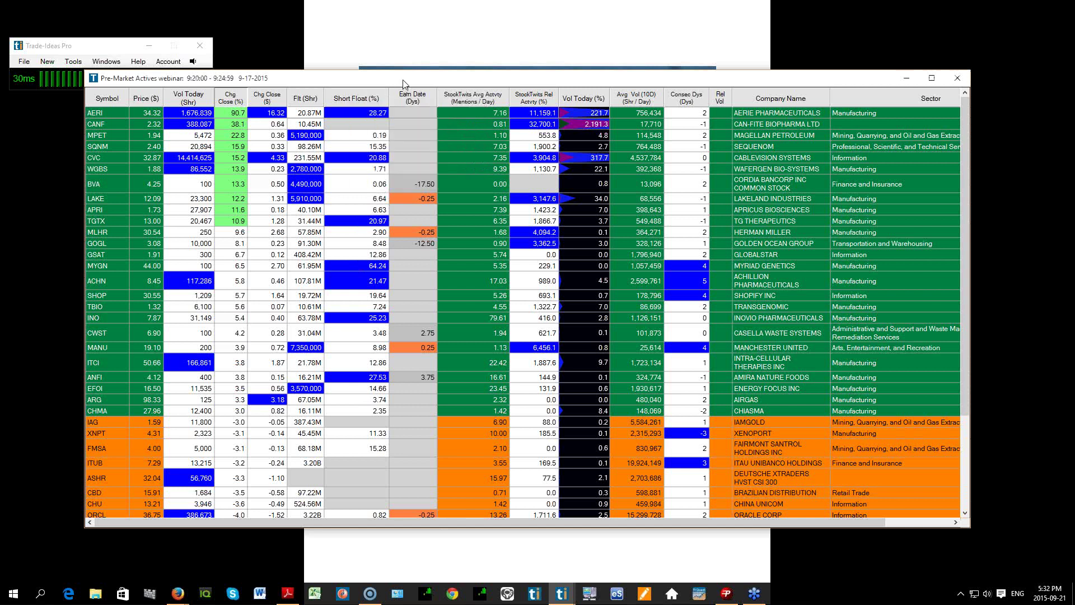
pyautogui.rightClick(355, 101)
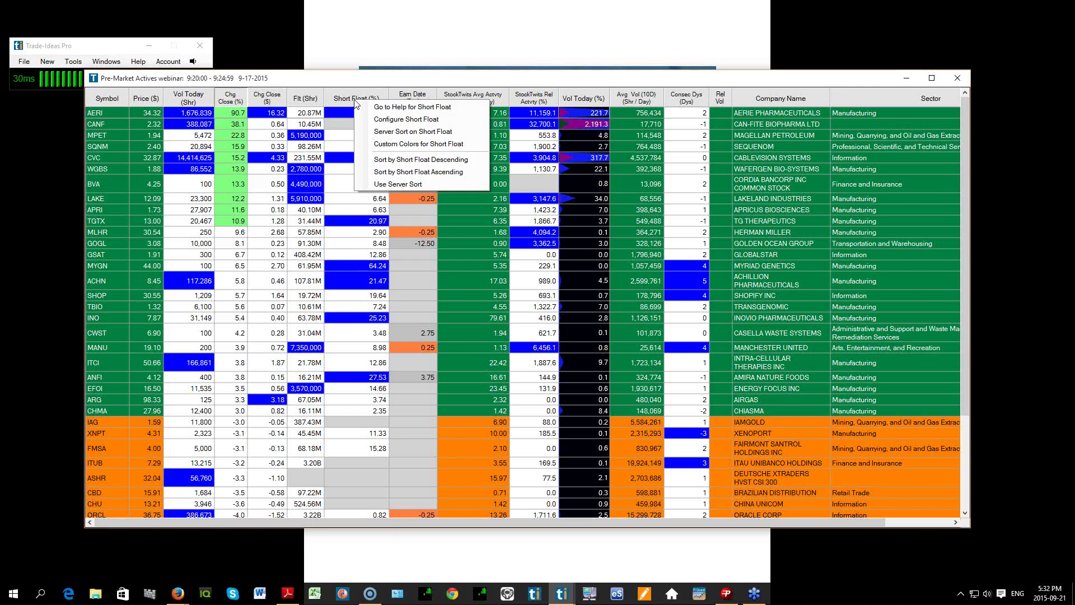
pyautogui.click(415, 144)
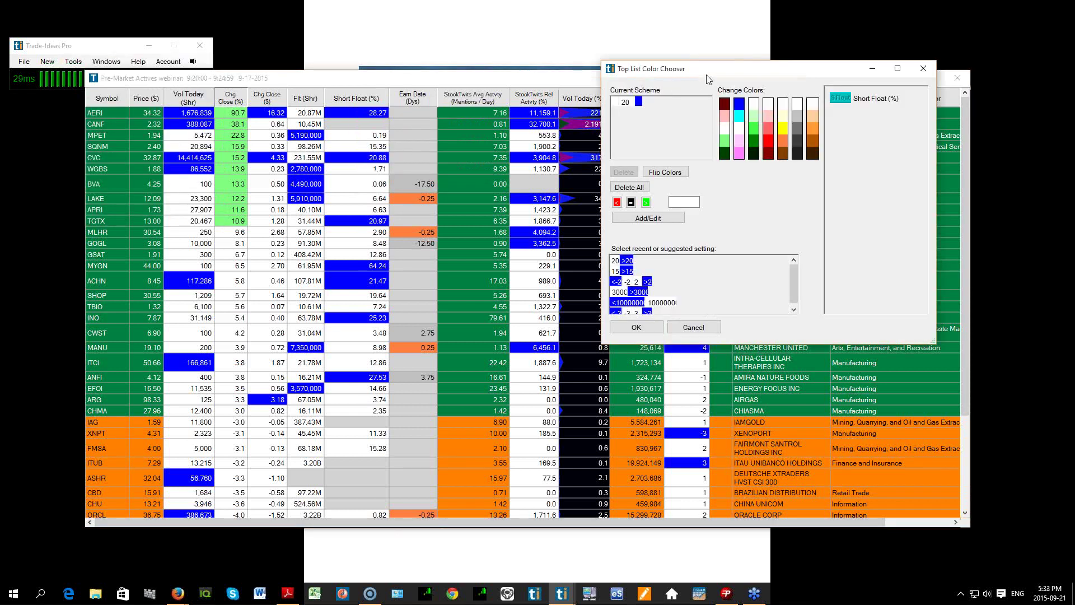
pyautogui.moveTo(709, 72); pyautogui.dragTo(634, 97)
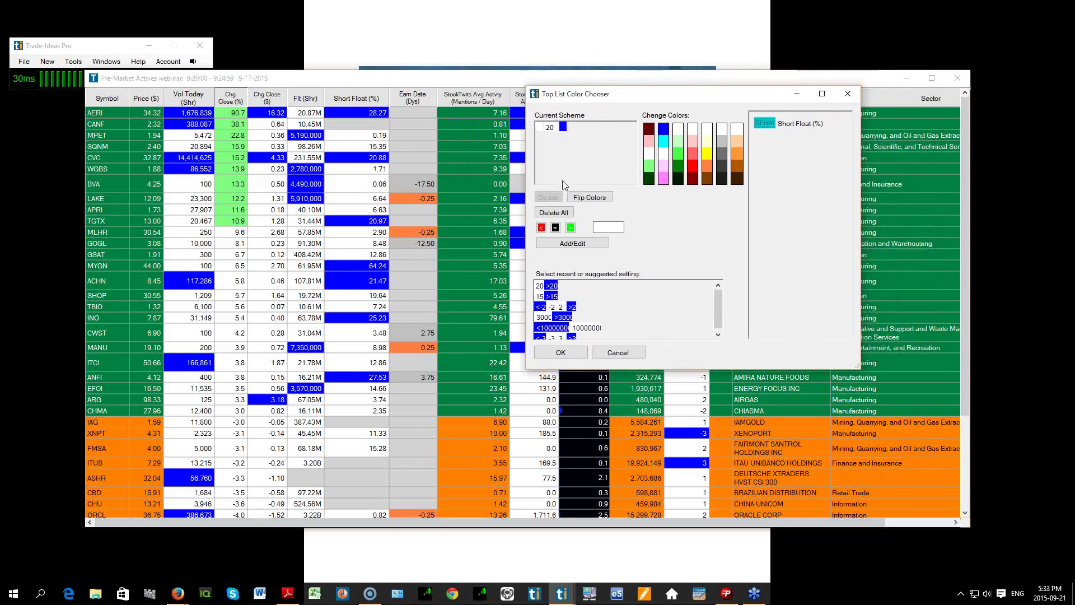
pyautogui.click(552, 131)
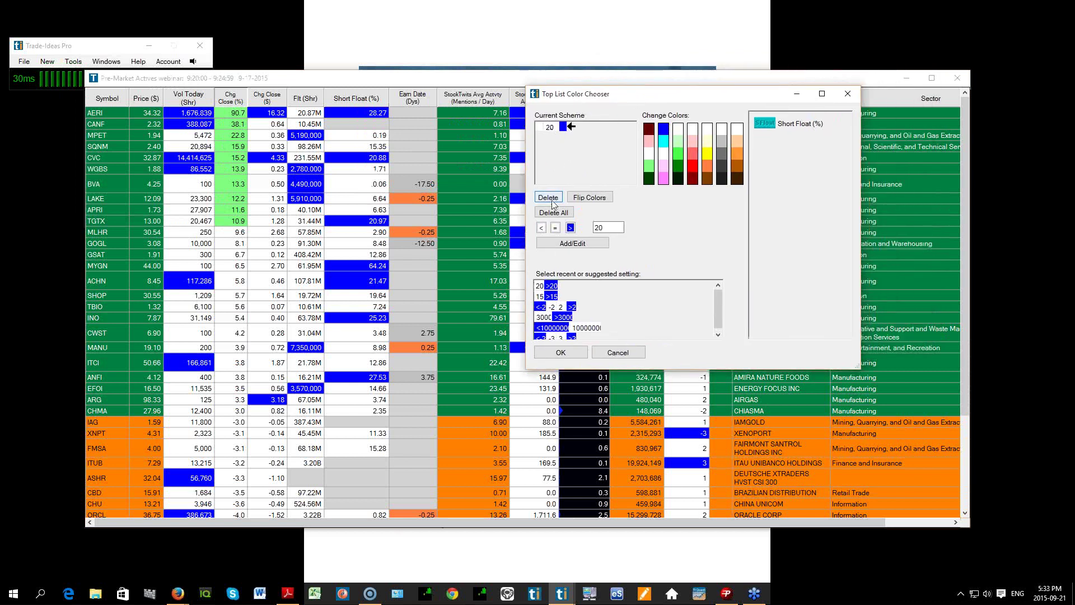
pyautogui.click(549, 198)
pyautogui.moveTo(629, 94); pyautogui.dragTo(712, 99)
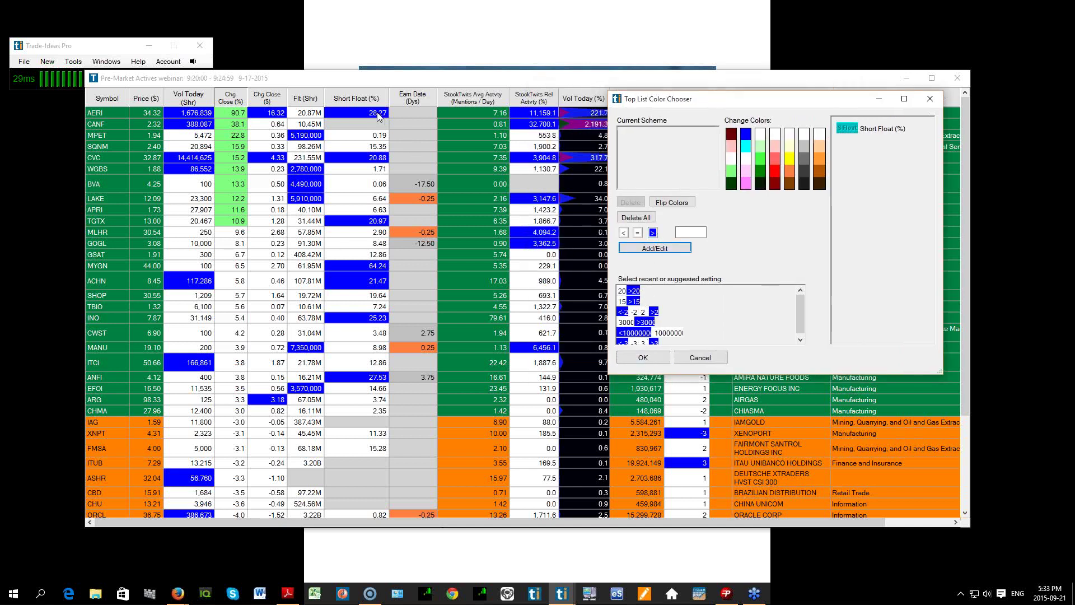
pyautogui.click(644, 358)
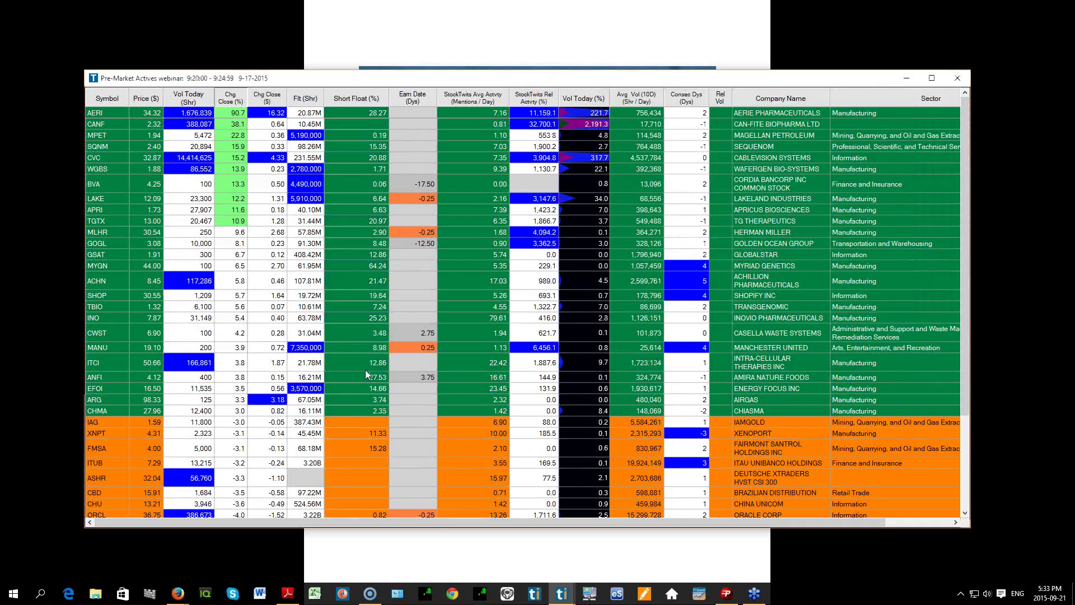
# Step: Reopen the custom colors for Short Float (%), set the equal-to color to white and the threshold value to 20
pyautogui.rightClick(358, 99)
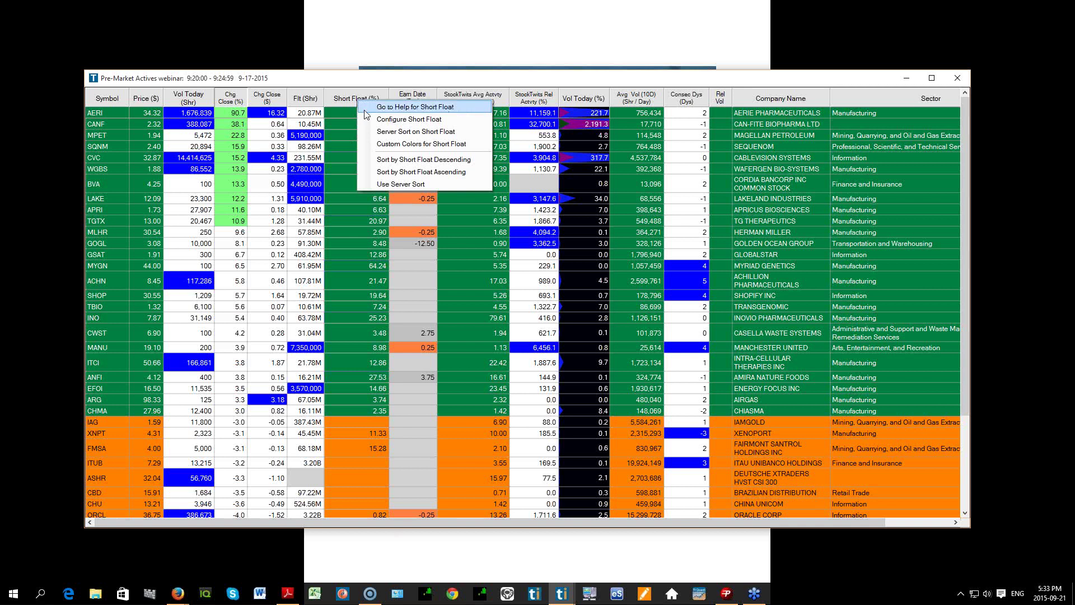
pyautogui.click(422, 144)
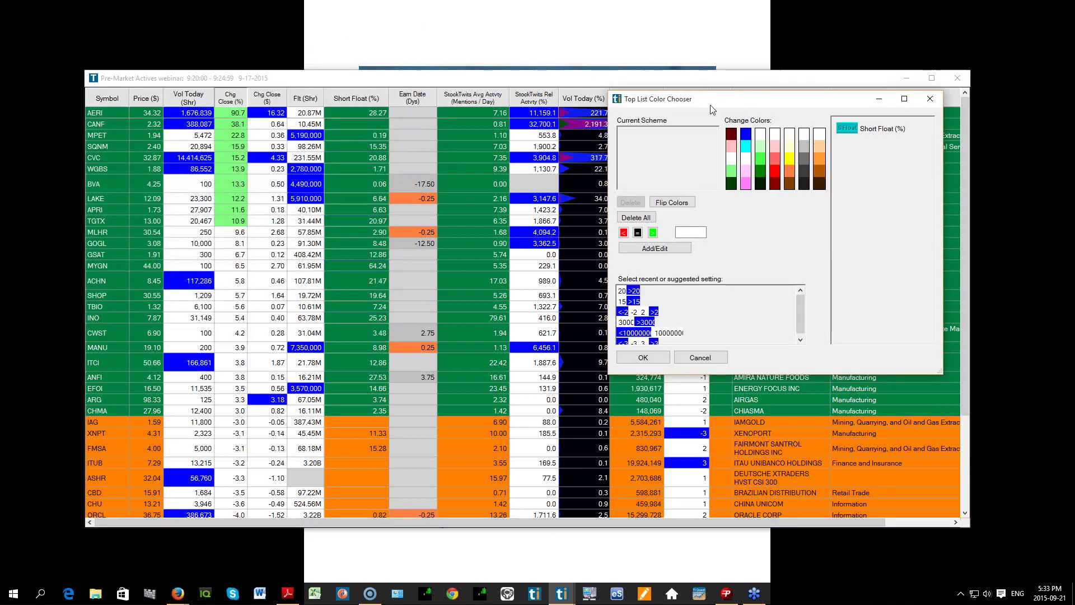
pyautogui.moveTo(696, 107); pyautogui.dragTo(655, 113)
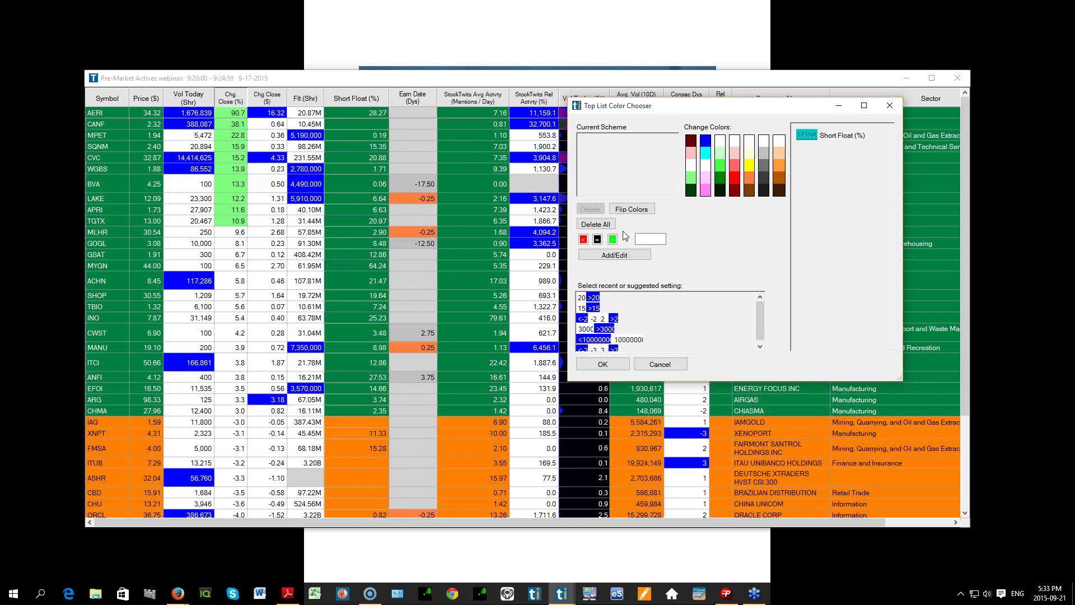
pyautogui.click(598, 239)
pyautogui.click(597, 241)
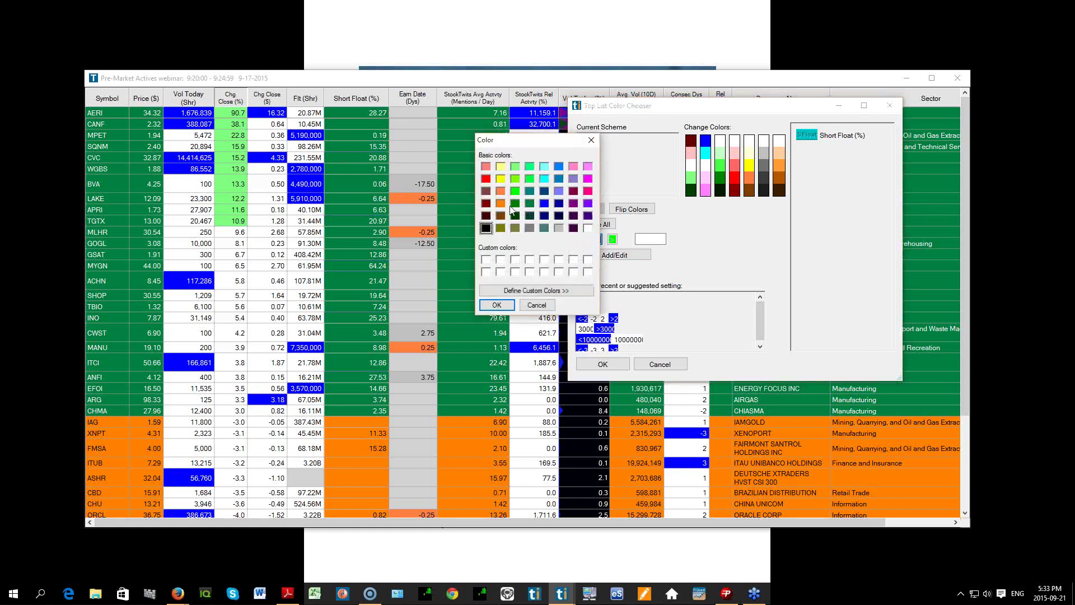
pyautogui.click(587, 229)
pyautogui.click(497, 304)
pyautogui.click(637, 238)
pyautogui.click(637, 238)
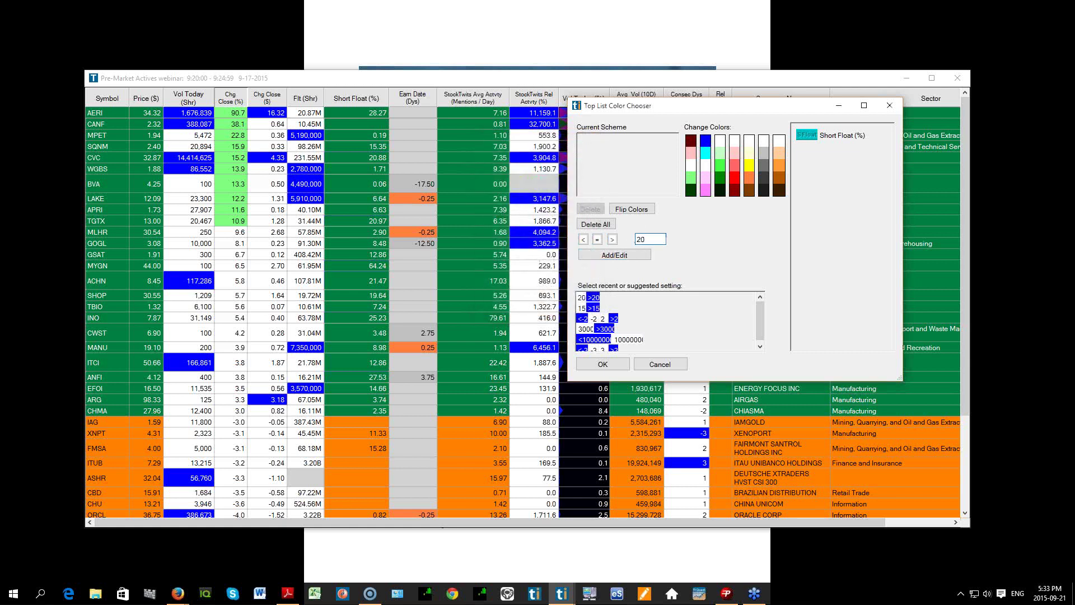
# Step: Set the greater-than color to blue, add the 20 threshold rule to the Short Float scheme, and apply it
pyautogui.click(613, 240)
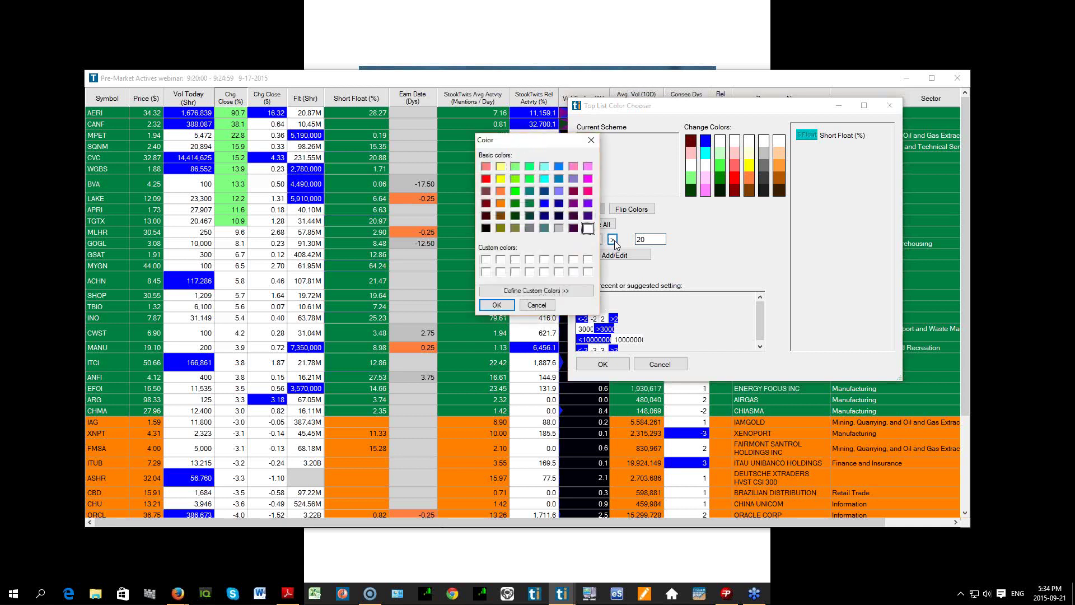
pyautogui.click(545, 204)
pyautogui.click(497, 305)
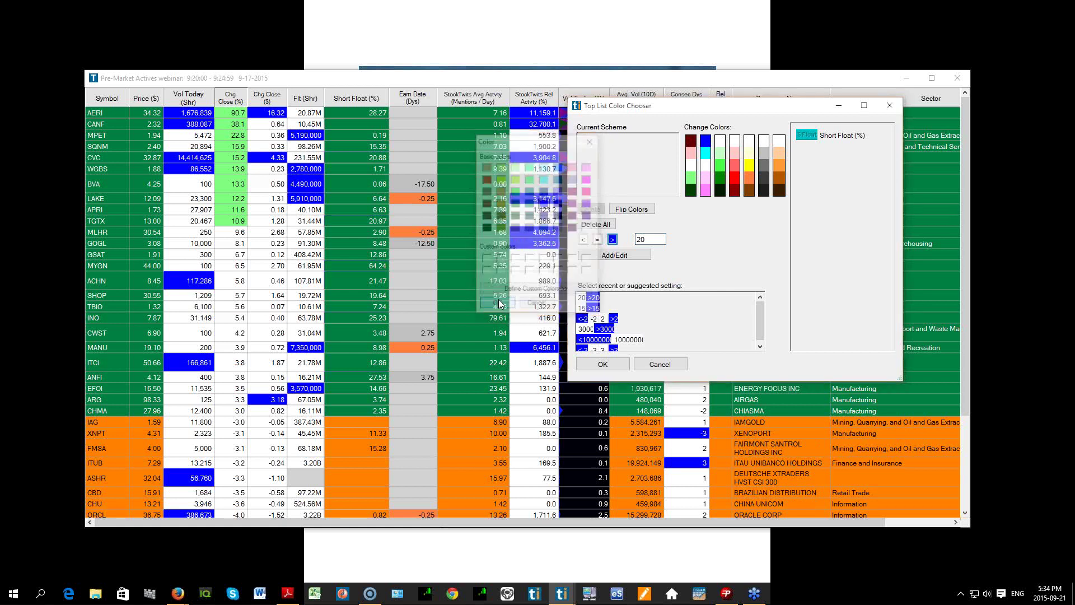
pyautogui.click(614, 255)
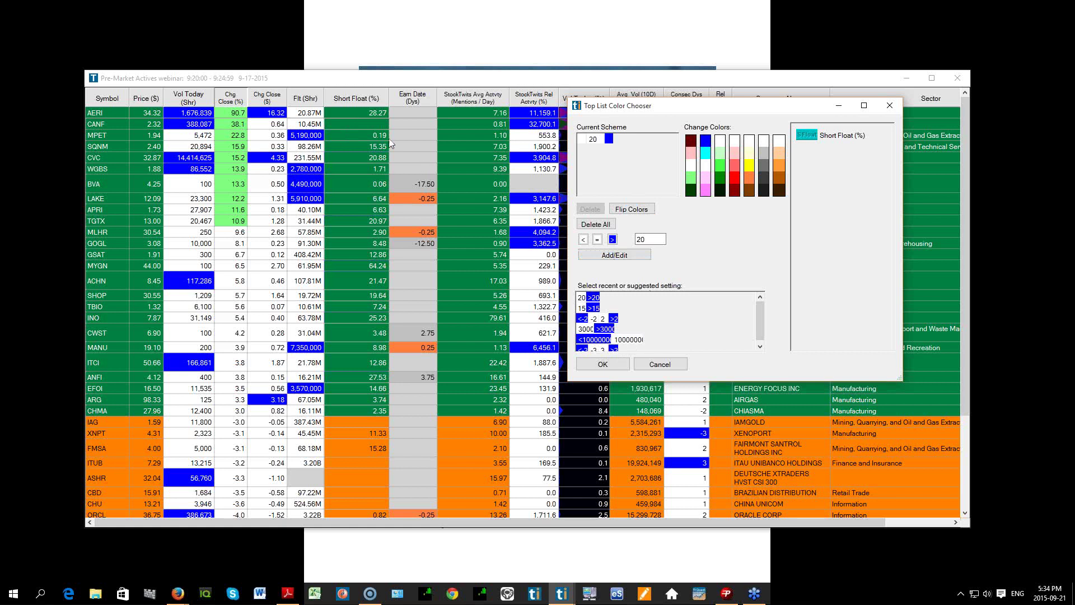
pyautogui.click(614, 363)
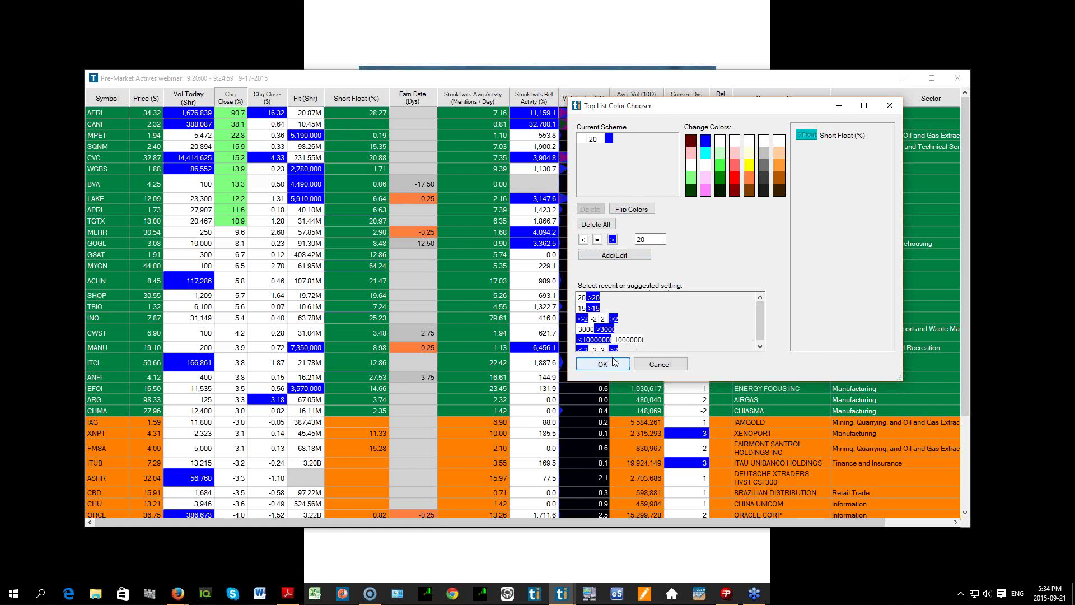
pyautogui.click(620, 369)
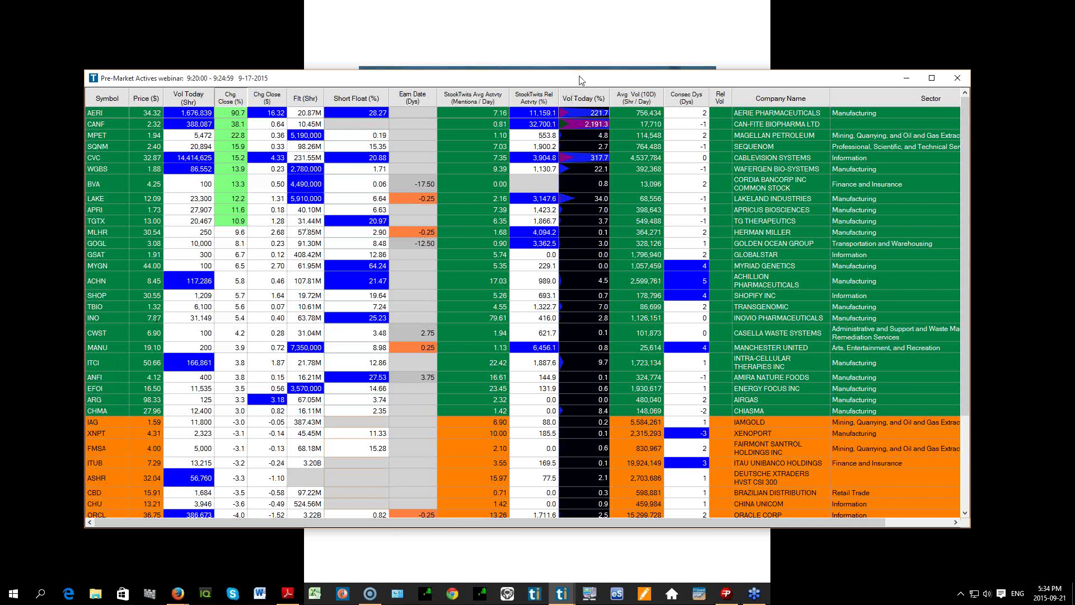
# Step: Move the Pre-Market Actives webinar list higher, check the summary in its configuration, and close the configuration without changes
pyautogui.moveTo(582, 77); pyautogui.dragTo(596, 42)
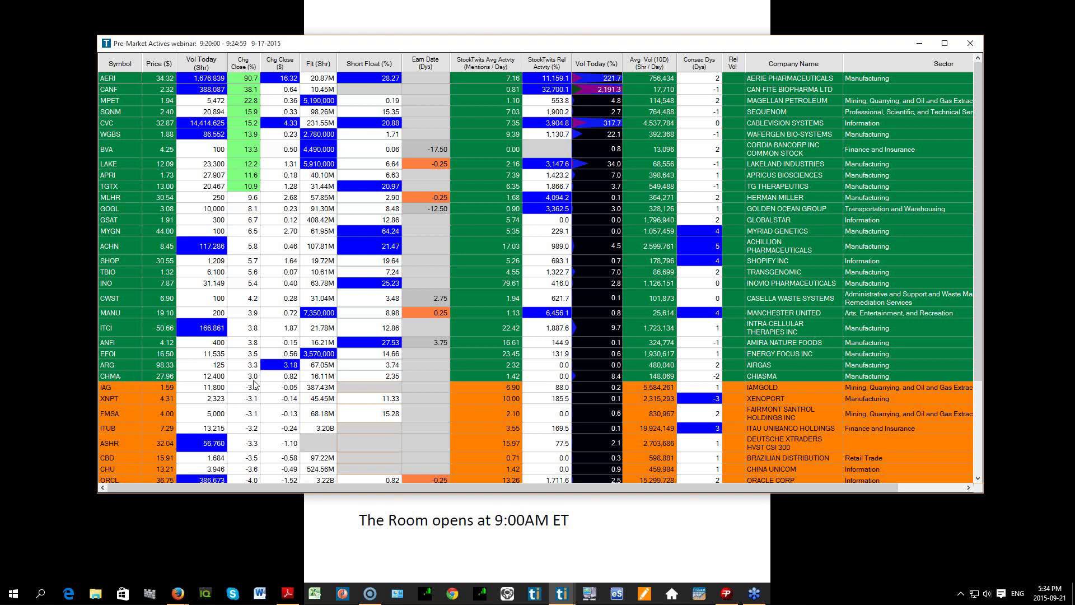
pyautogui.rightClick(425, 271)
pyautogui.click(455, 275)
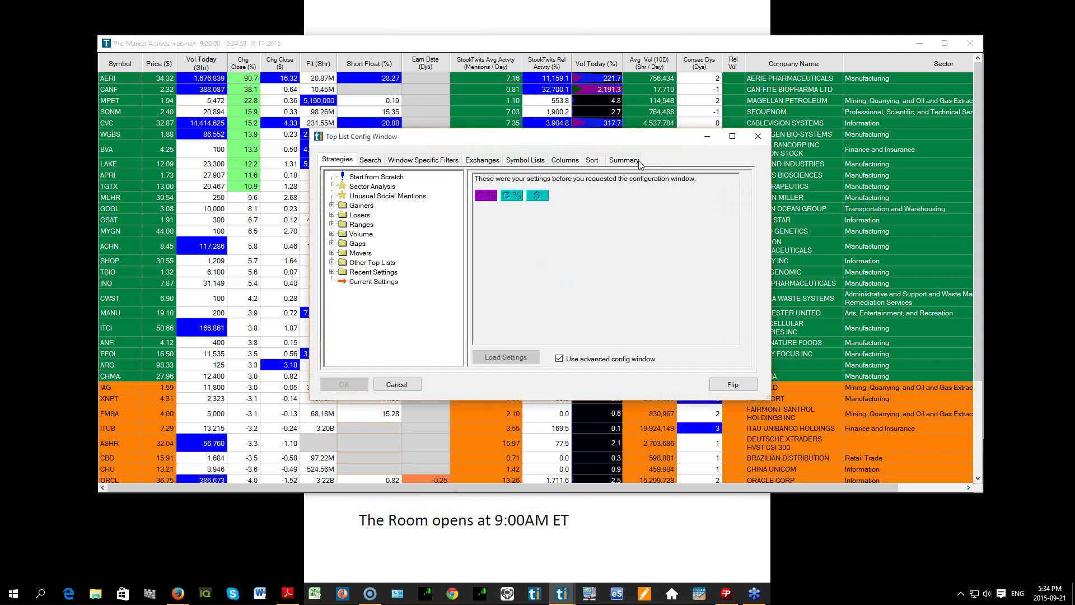
pyautogui.click(628, 159)
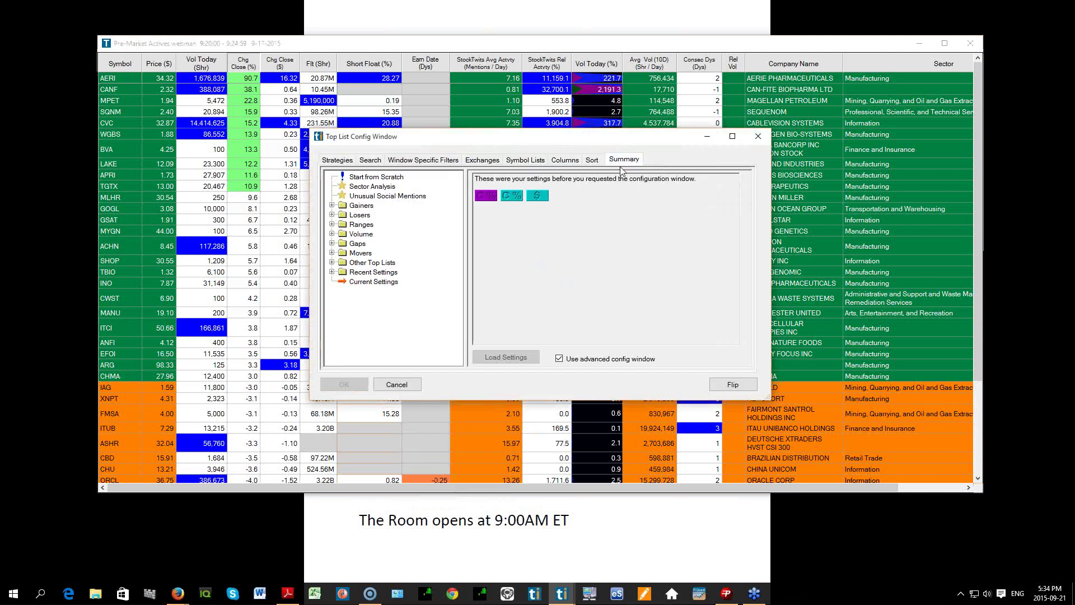
pyautogui.click(760, 137)
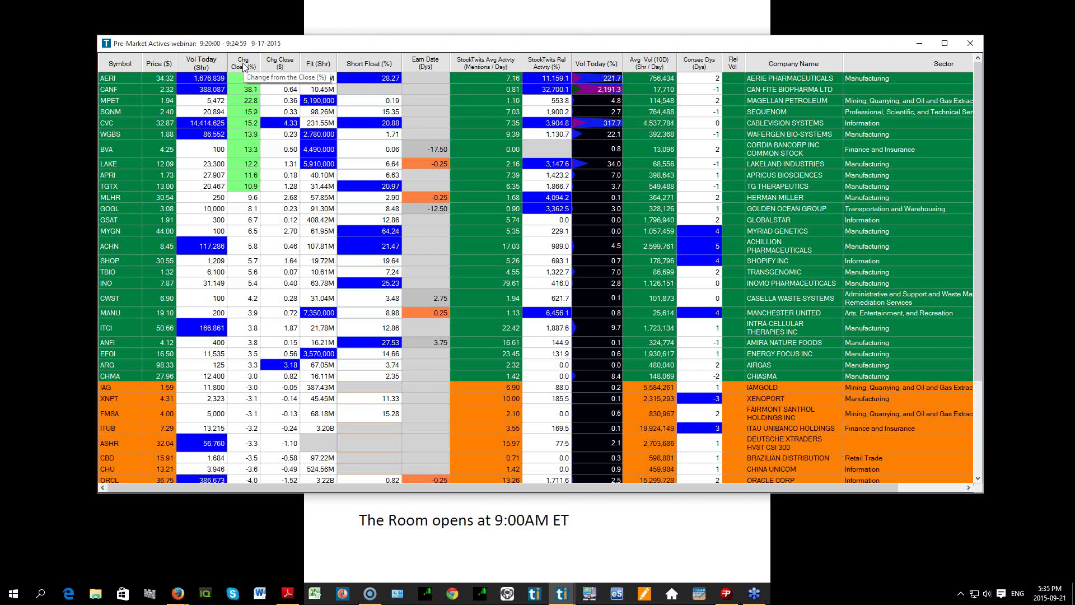
# Step: Compare the list sorted by Chg Close ($) and by float in both directions, and return it to descending Chg Close (%)
pyautogui.click(282, 65)
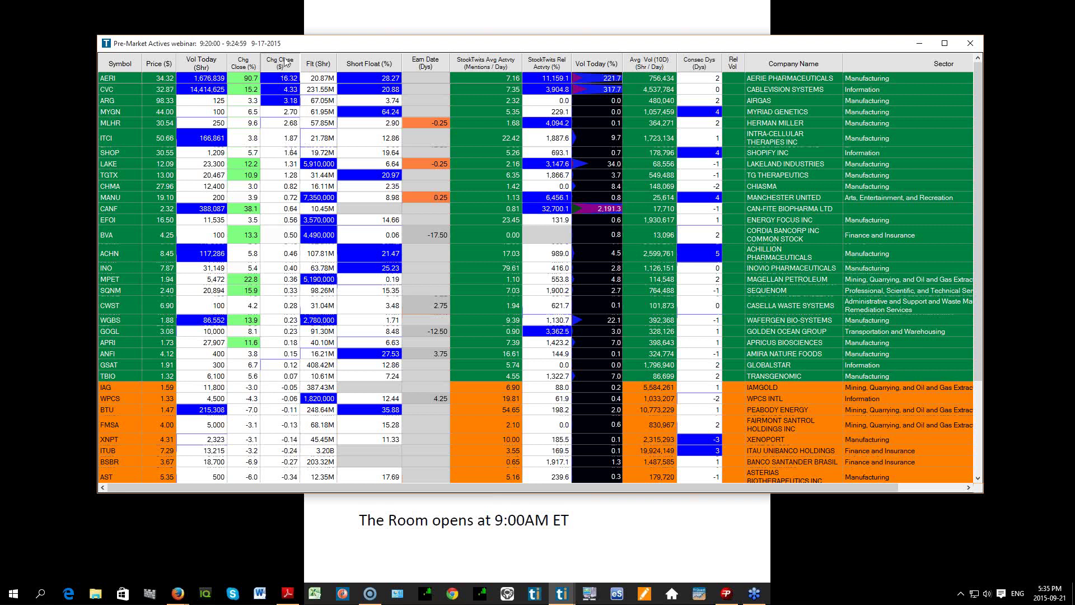
pyautogui.click(317, 64)
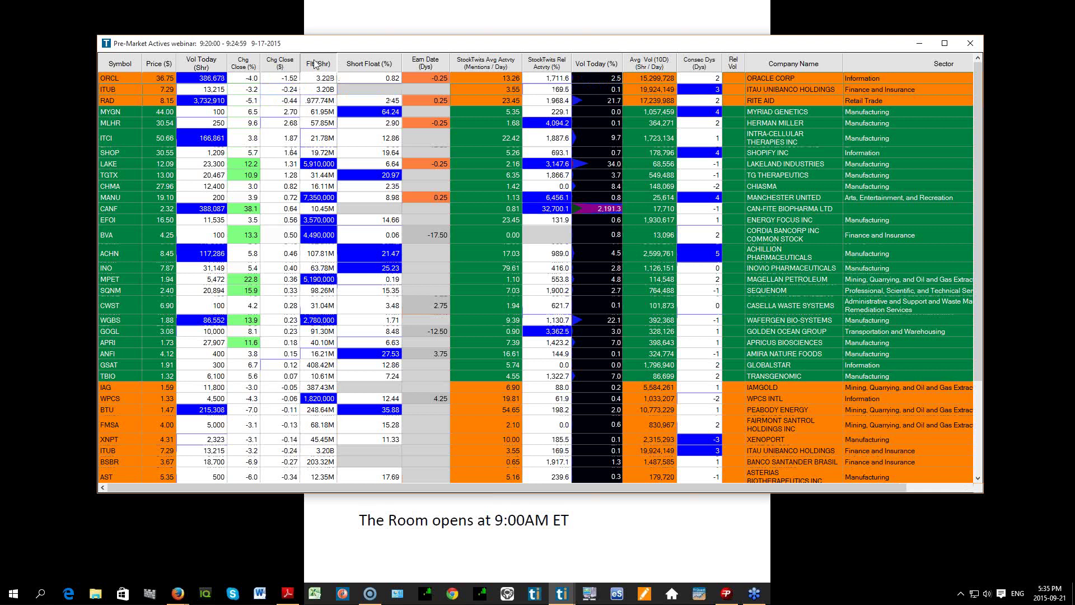
pyautogui.click(320, 65)
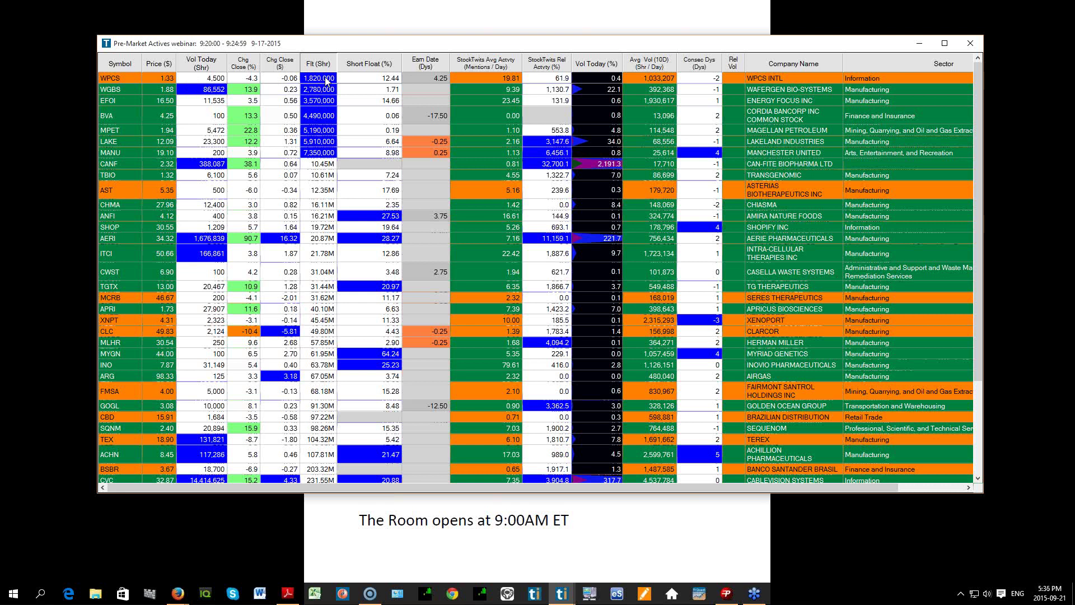
pyautogui.click(244, 65)
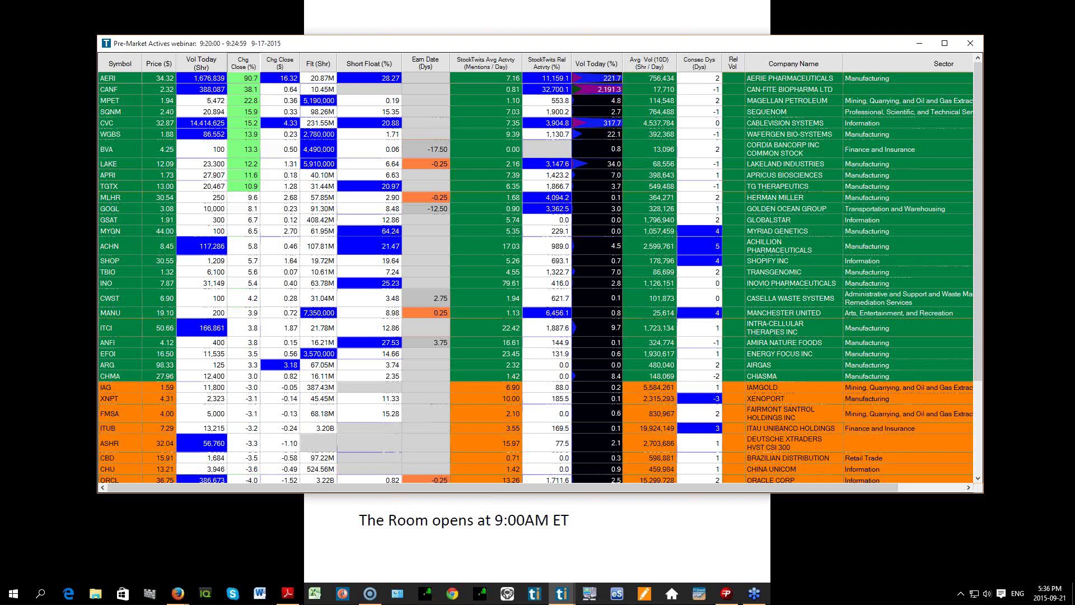
# Step: Review the daily charts of AERI and CANF, and move the chart window aside to return to the actives list
pyautogui.click(109, 78)
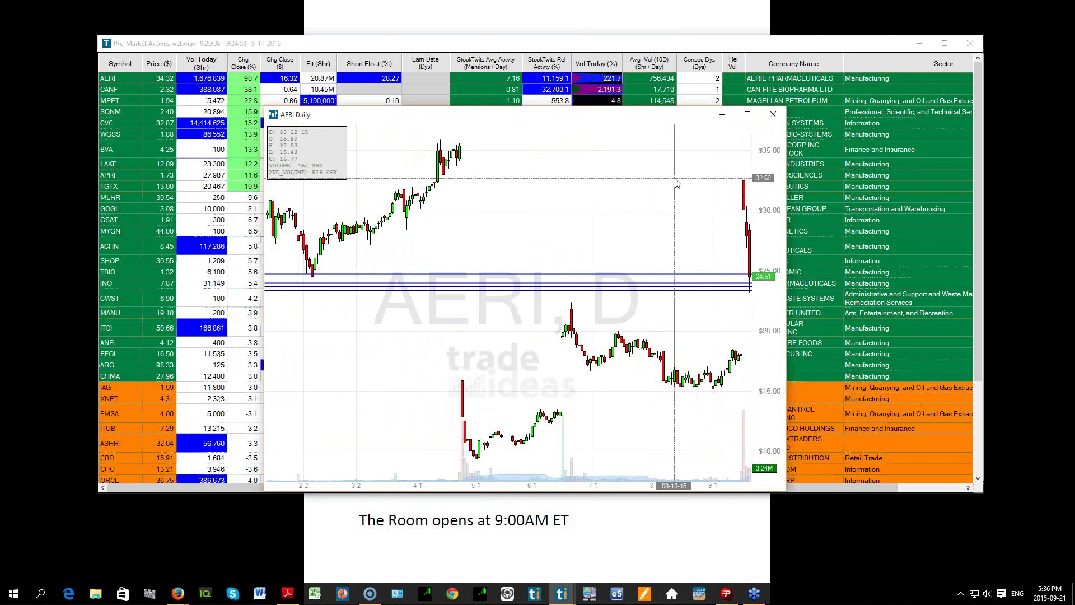
pyautogui.press('Down')
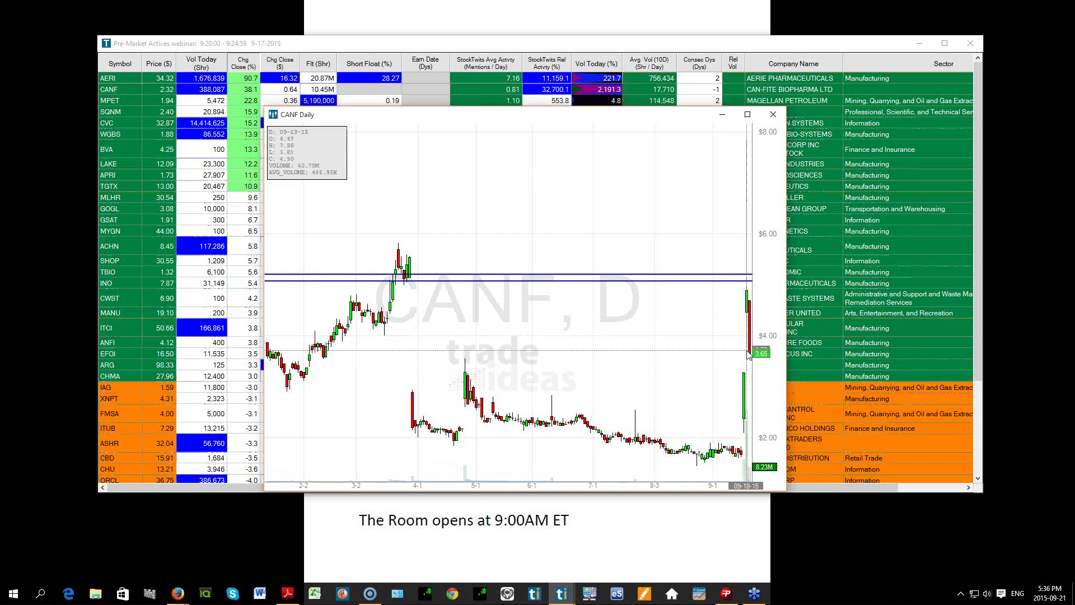
pyautogui.moveTo(680, 119); pyautogui.dragTo(604, 243)
pyautogui.click(487, 107)
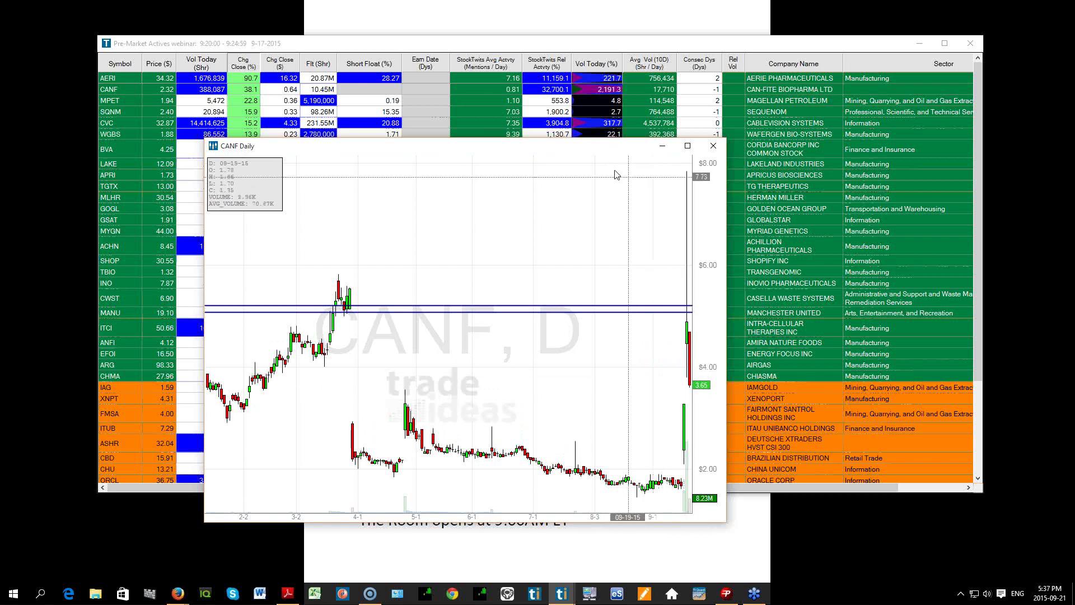
pyautogui.moveTo(292, 151); pyautogui.dragTo(179, 150)
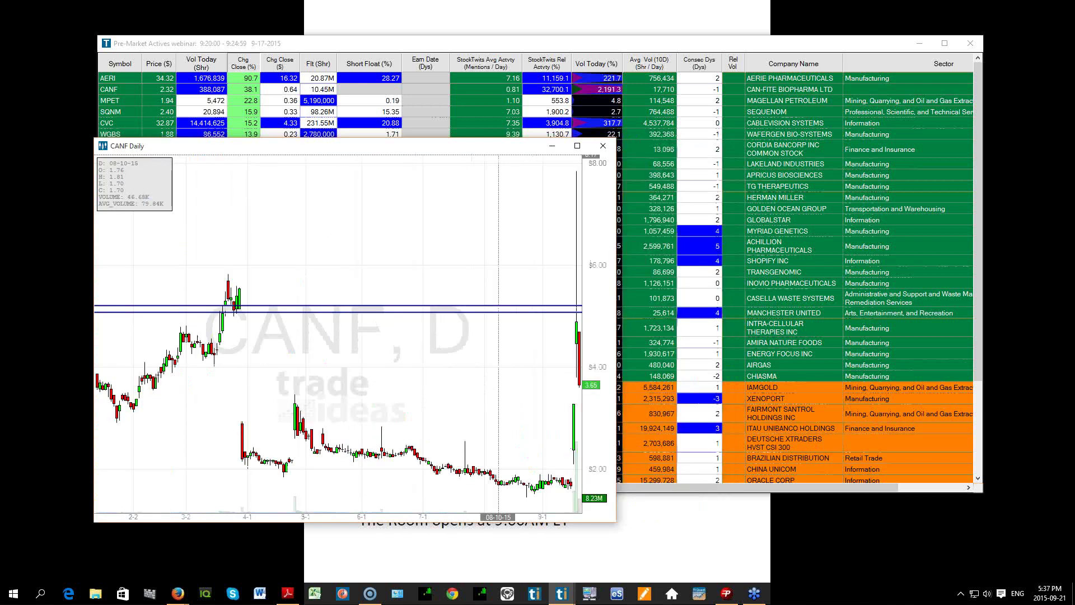
pyautogui.click(317, 105)
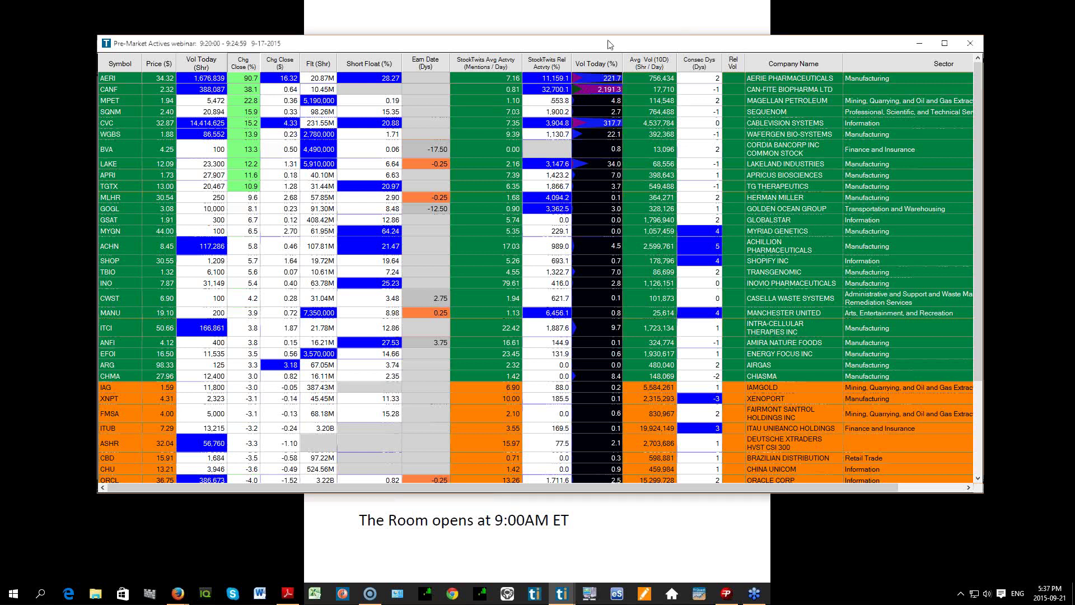
# Step: Examine the decliners at the end of the list, and view the daily chart of CAF by changing the chart's symbol
pyautogui.moveTo(608, 48); pyautogui.dragTo(609, 41)
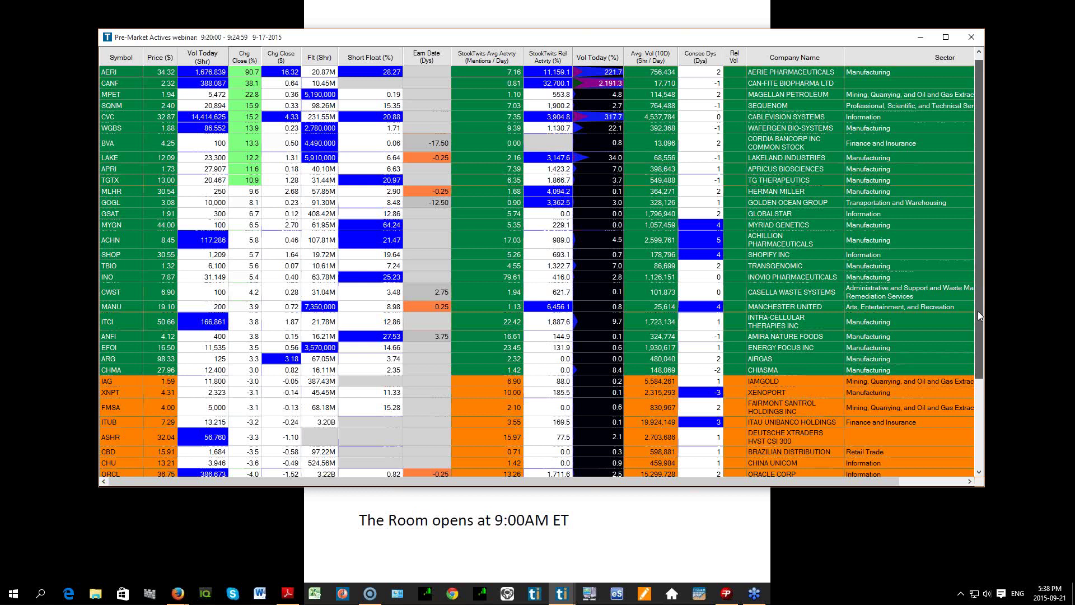
pyautogui.scroll(-4, 978, 311)
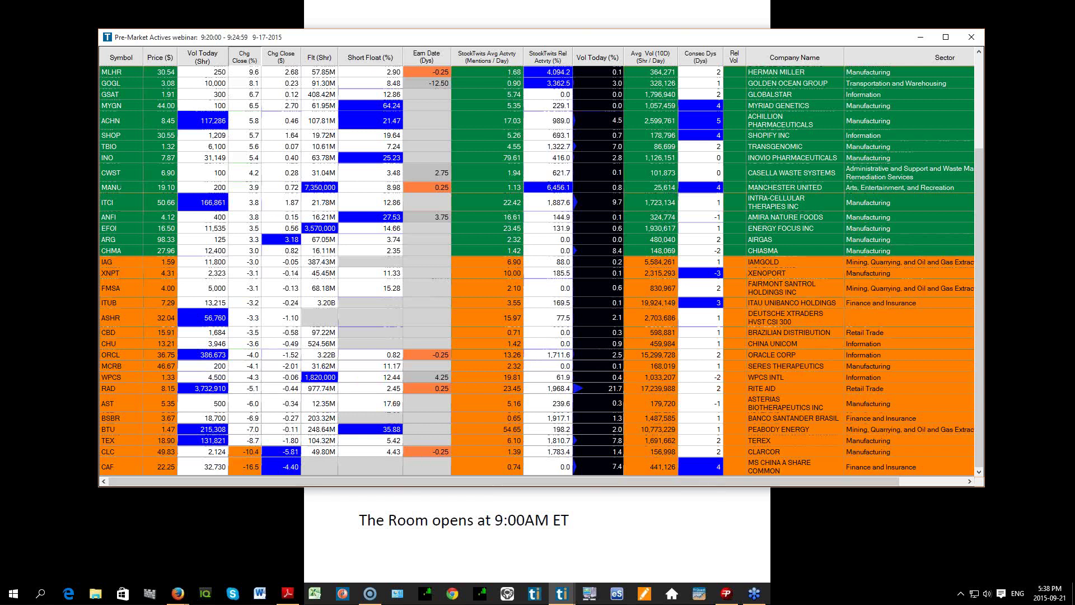
pyautogui.moveTo(240, 144); pyautogui.dragTo(811, 125)
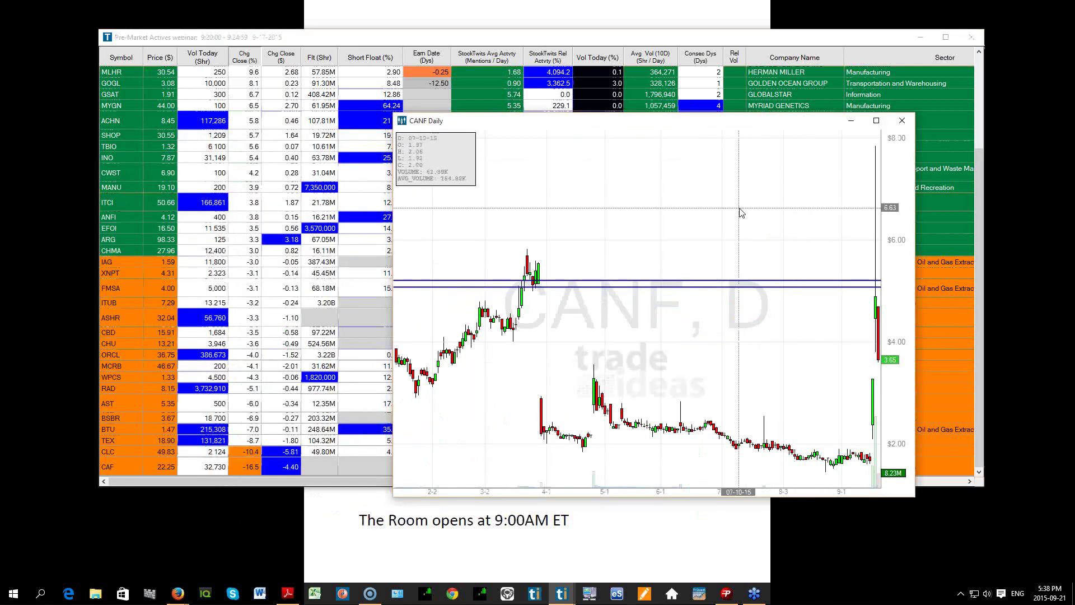
pyautogui.write('CAG')
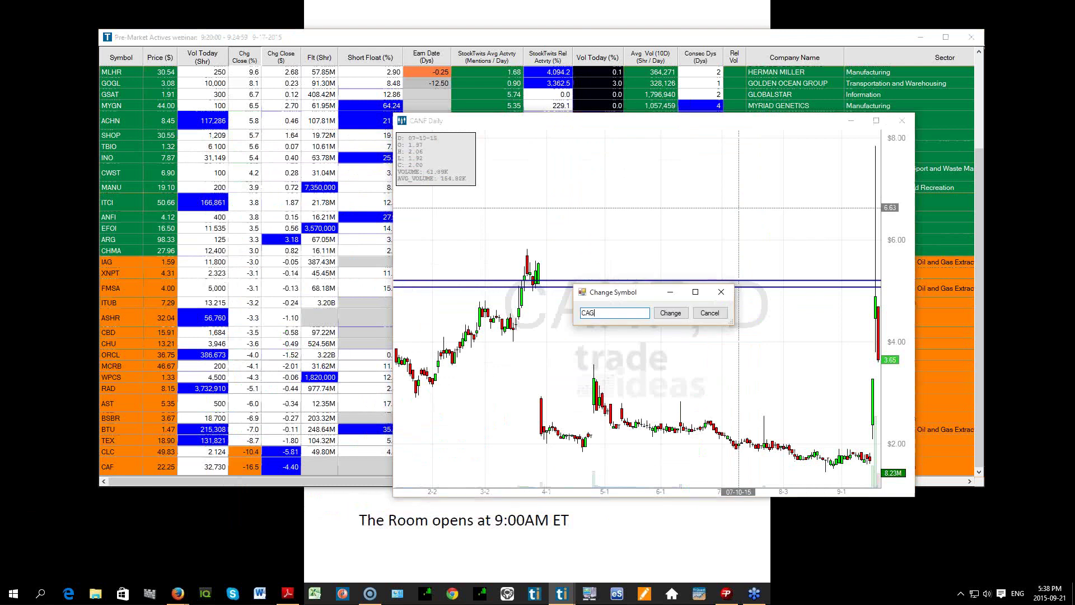
pyautogui.press('Return')
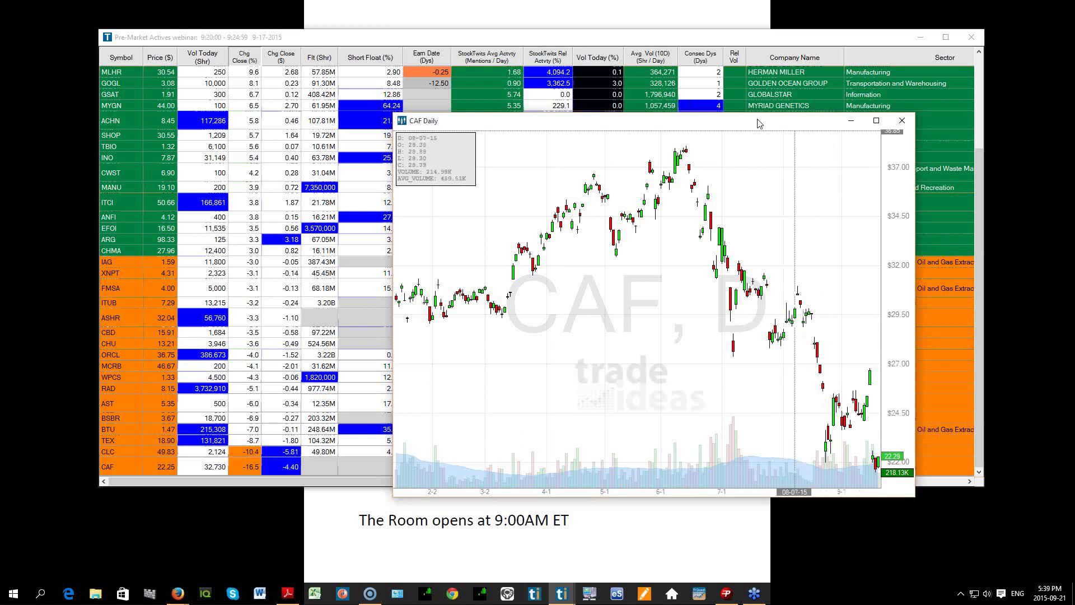
pyautogui.moveTo(753, 123); pyautogui.dragTo(242, 137)
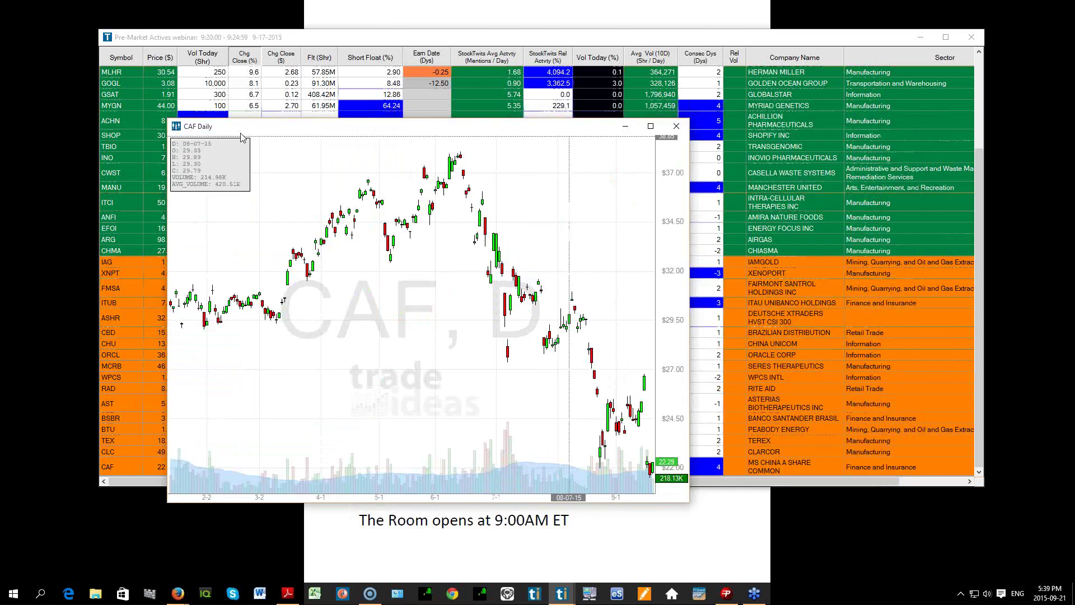
pyautogui.click(733, 132)
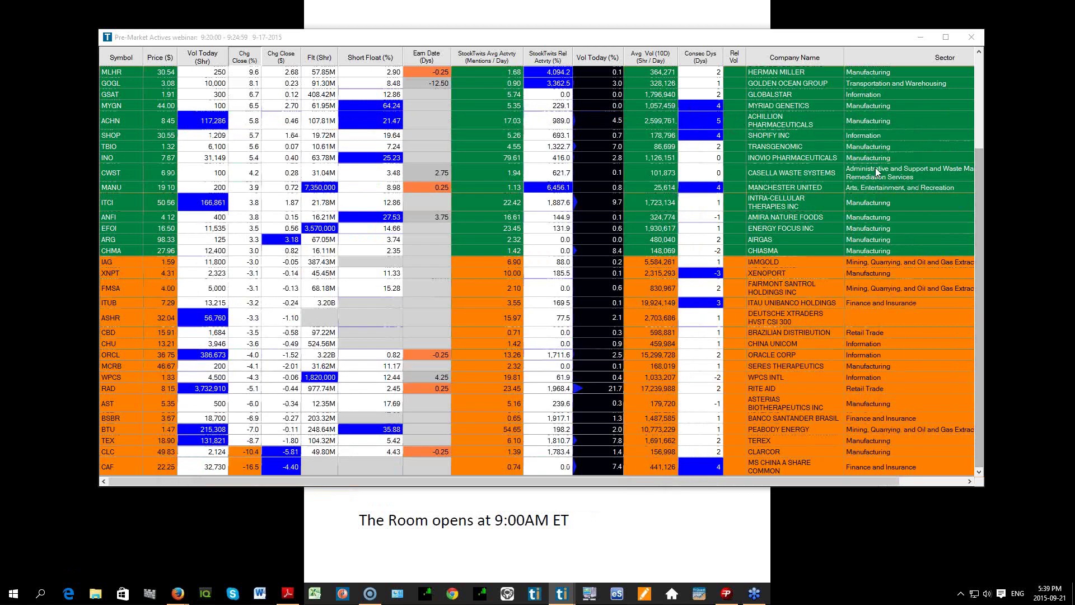
# Step: Put away the actives list after returning to its first rows, and exit the full-screen view of the Market Recap PDF in Adobe Reader
pyautogui.scroll(4, 980, 160)
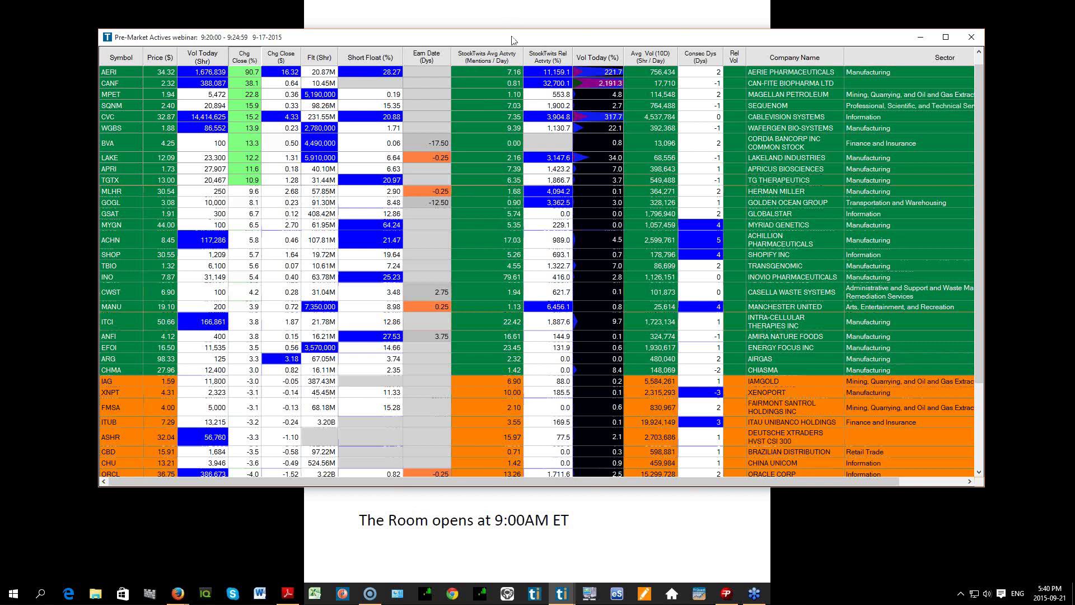
pyautogui.moveTo(512, 40); pyautogui.dragTo(513, 31)
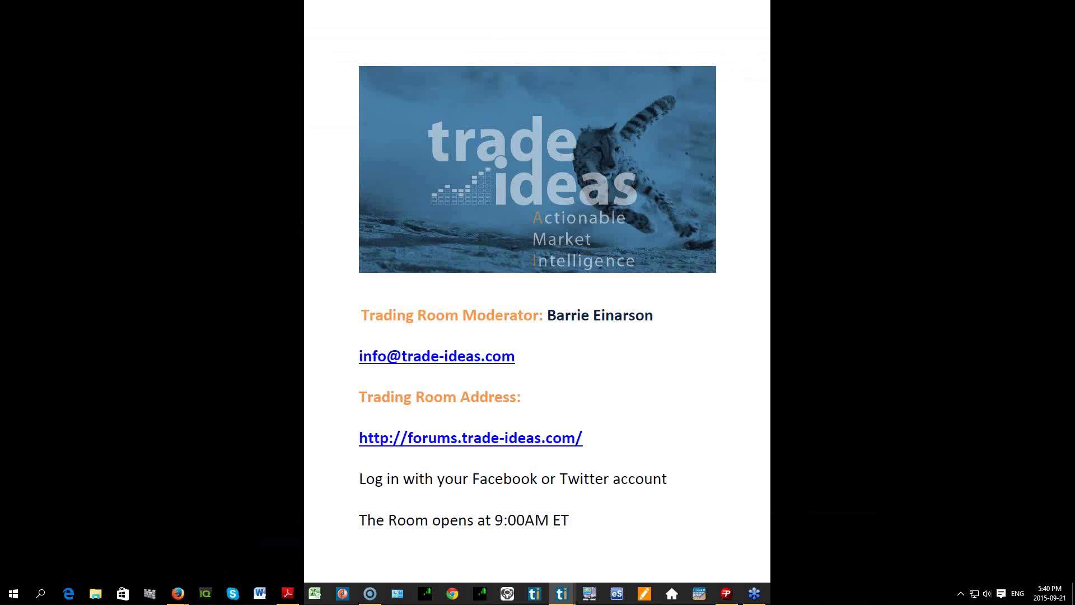
pyautogui.click(917, 174)
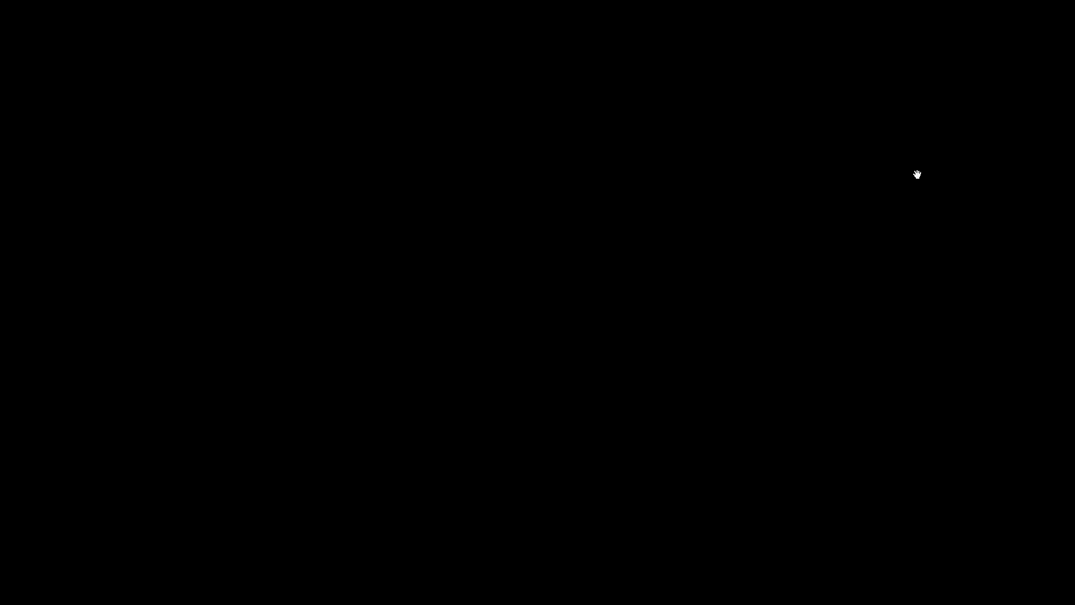
pyautogui.press('Escape')
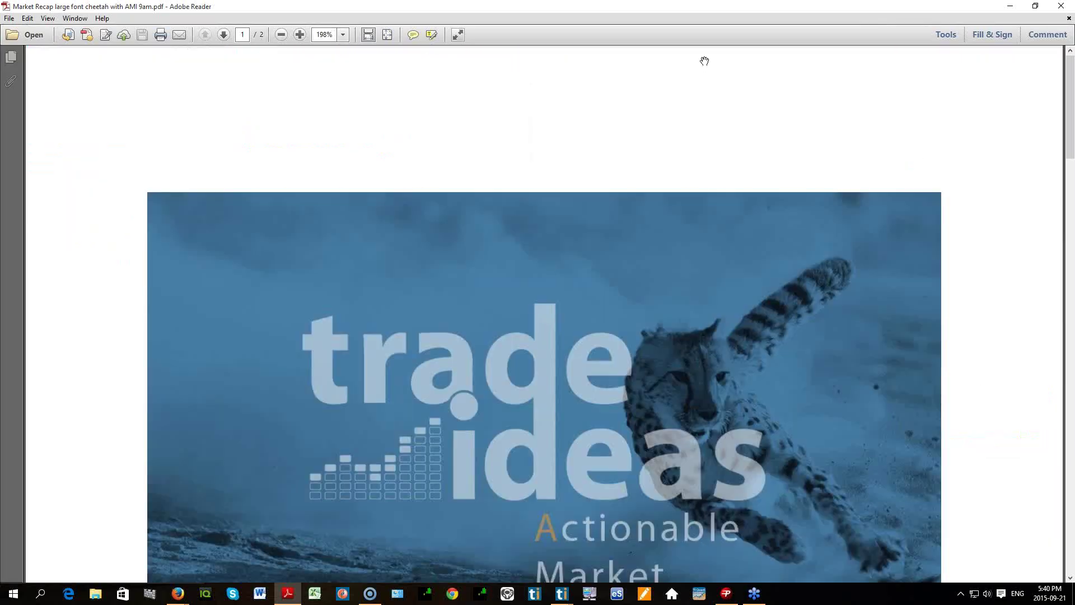